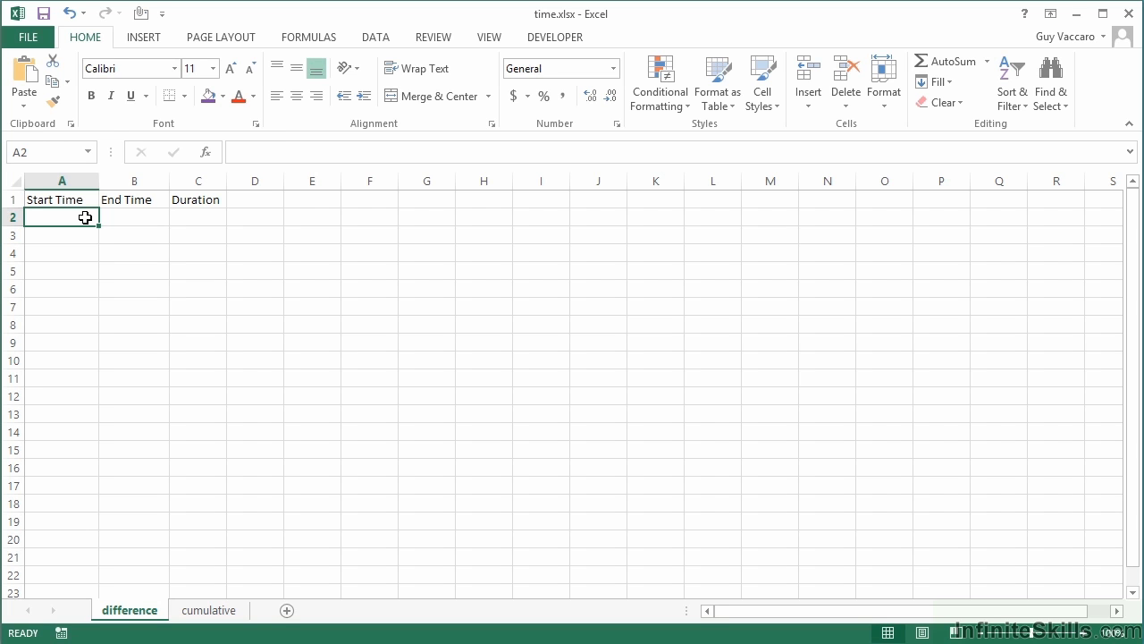
Enter the first shift in row 2: start 11:00 in A2 and end 12:34 in B2.
{"action": "type", "text": "11"}
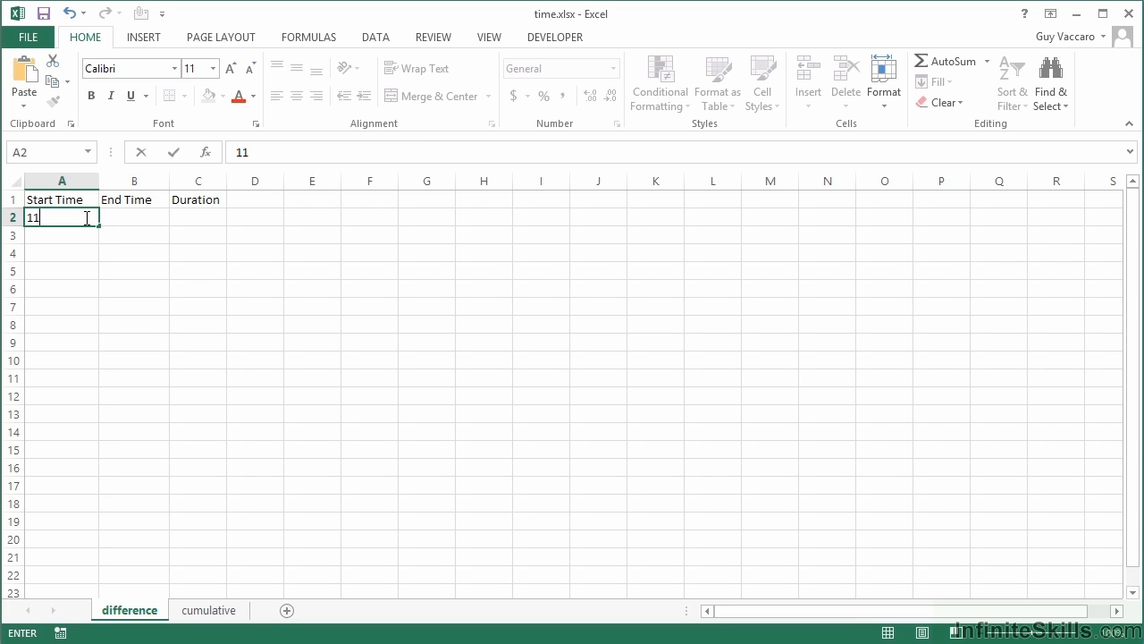
{"action": "type", "text": ":00"}
{"action": "key", "text": "Tab"}
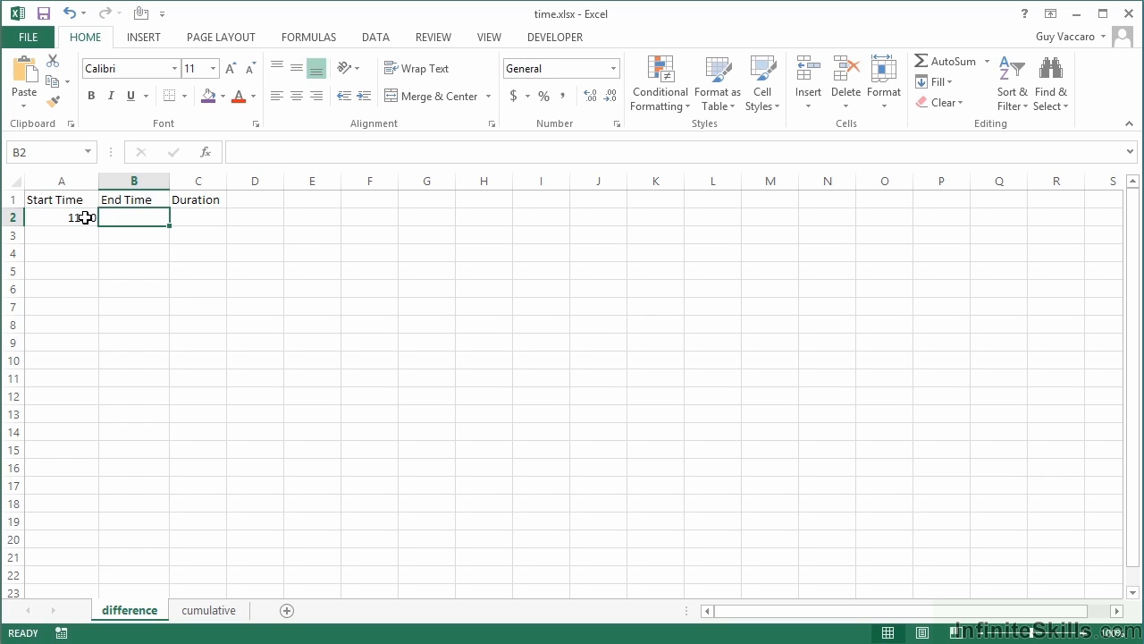
{"action": "left_click", "coordinate": [82, 217]}
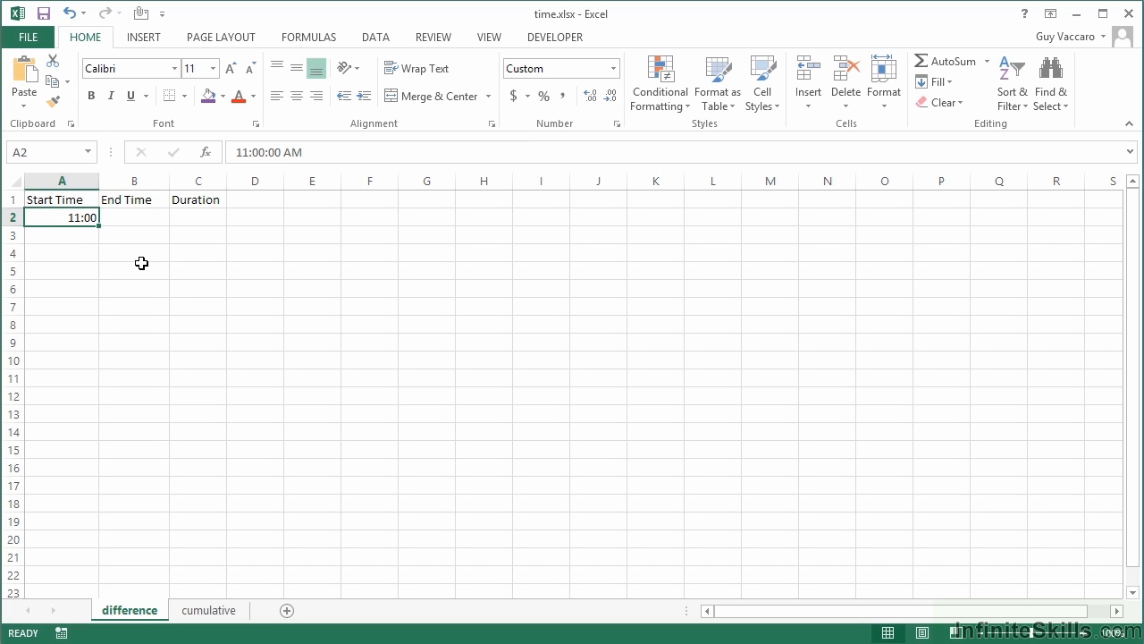
{"action": "left_click", "coordinate": [139, 218]}
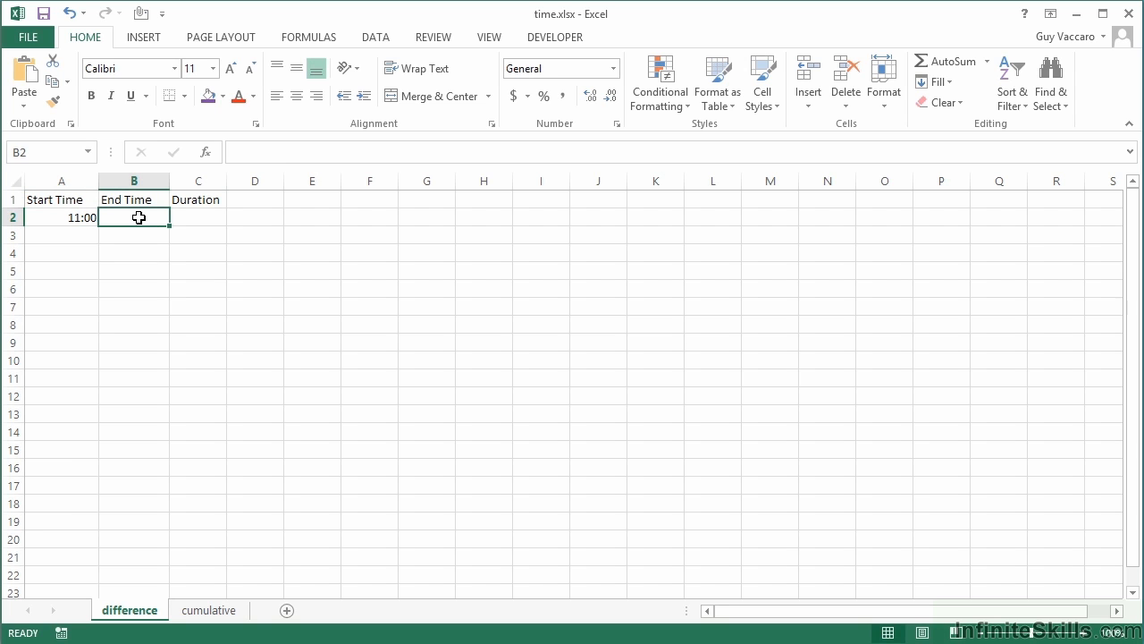
{"action": "type", "text": "12:"}
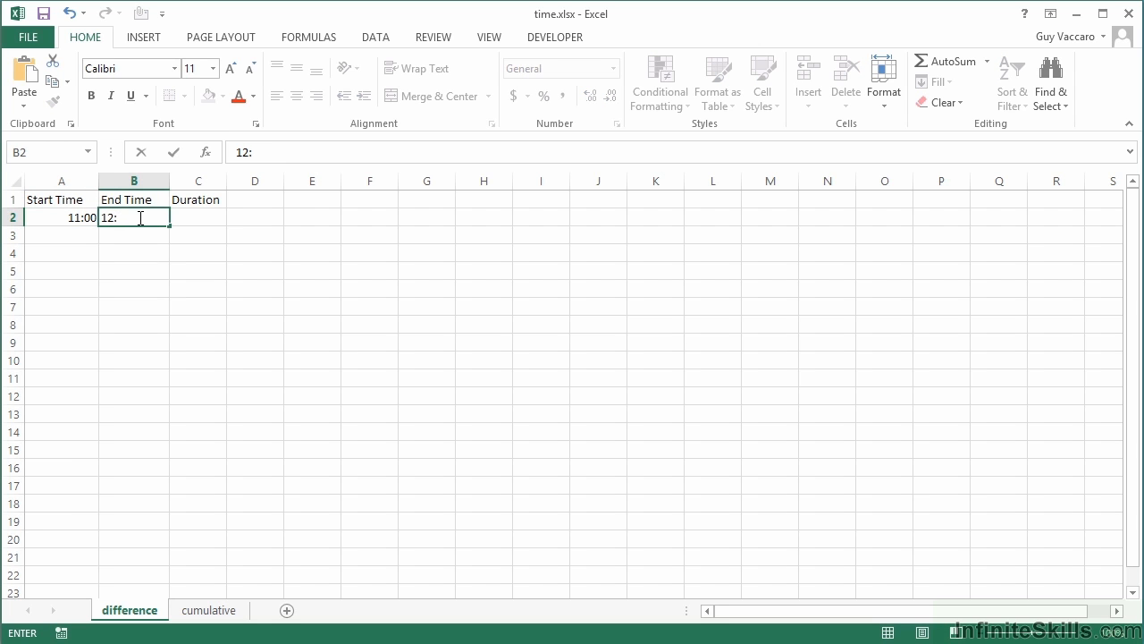
{"action": "type", "text": "34"}
{"action": "key", "text": "Tab"}
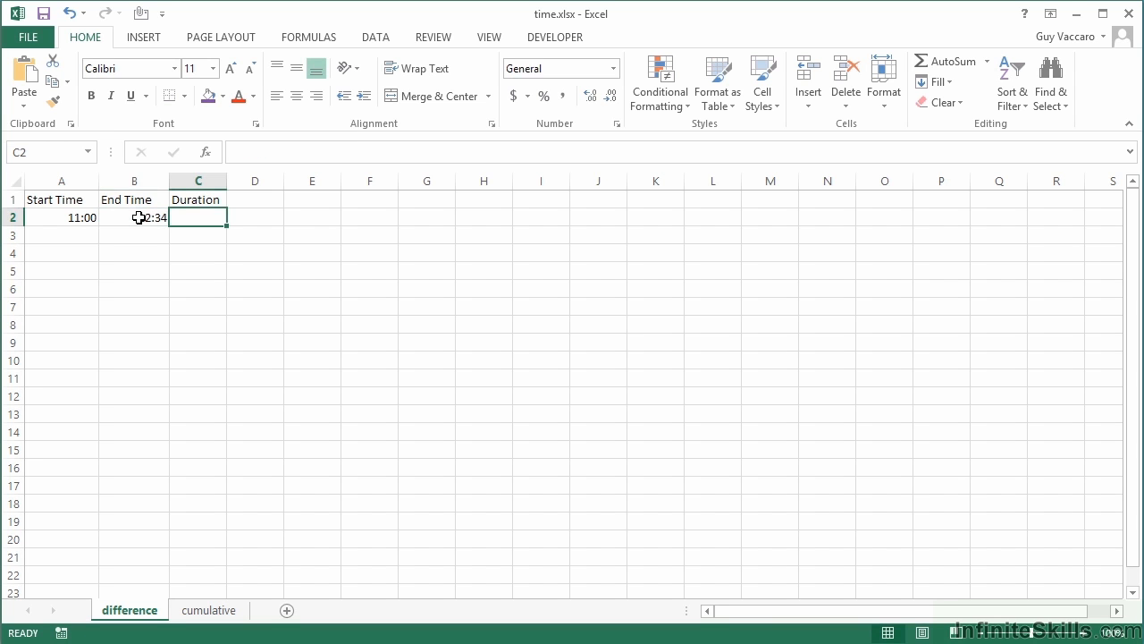
{"action": "left_click", "coordinate": [135, 215]}
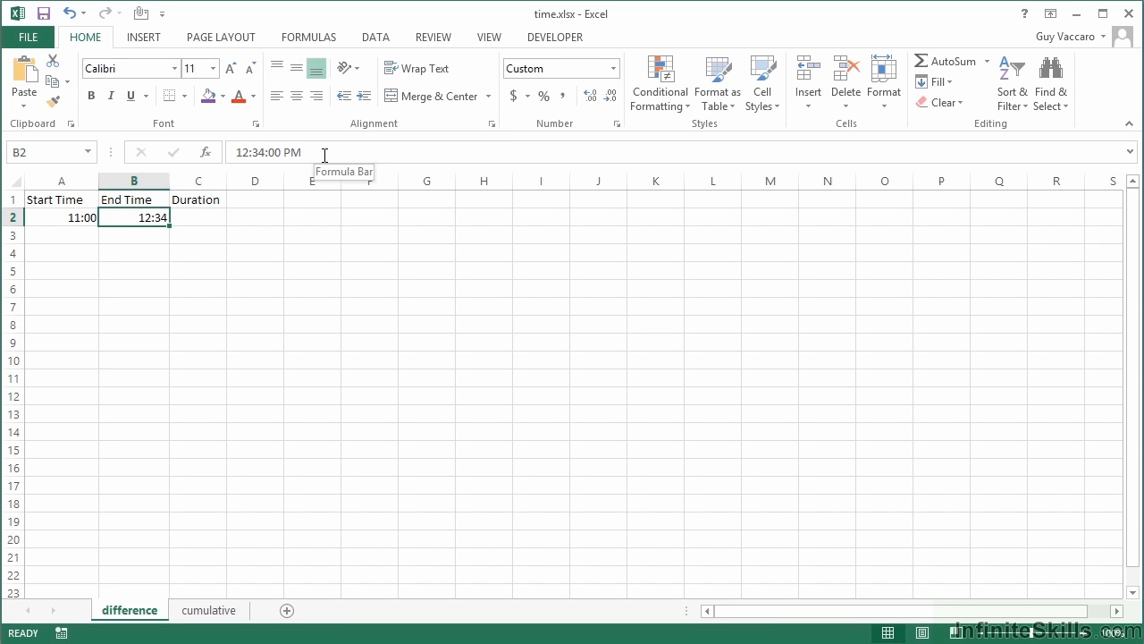
Enter the second shift in row 3: start 15:15 in A3 and end 17:15 in B3.
{"action": "left_click", "coordinate": [77, 232]}
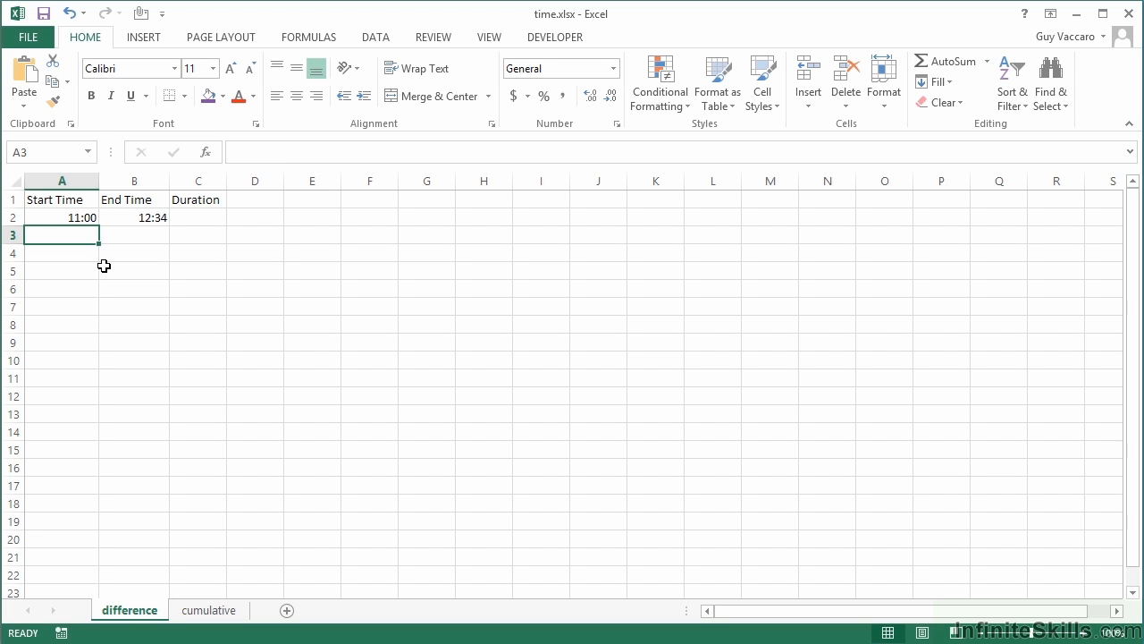
{"action": "type", "text": "15:15"}
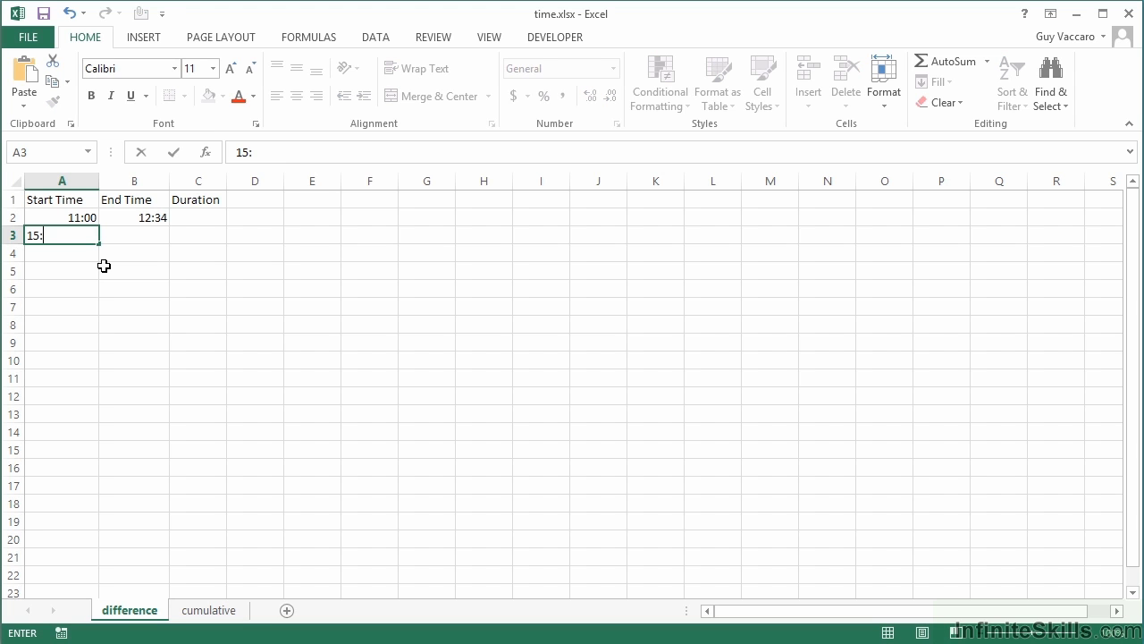
{"action": "key", "text": "Tab"}
{"action": "key", "text": "Tab"}
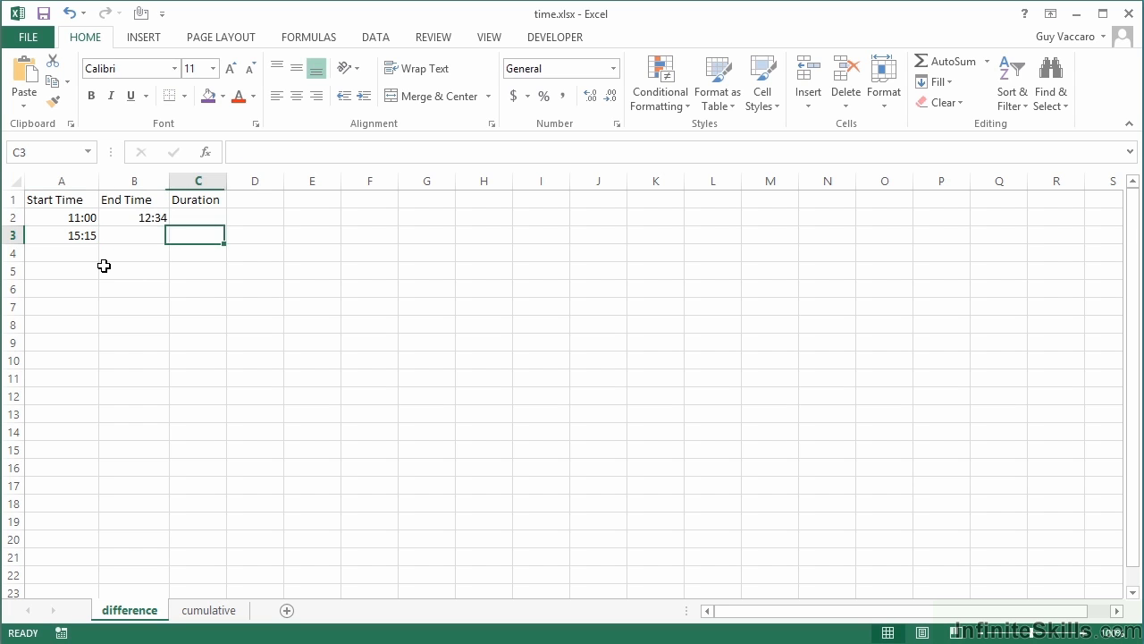
{"action": "key", "text": "Left"}
{"action": "key", "text": "Left"}
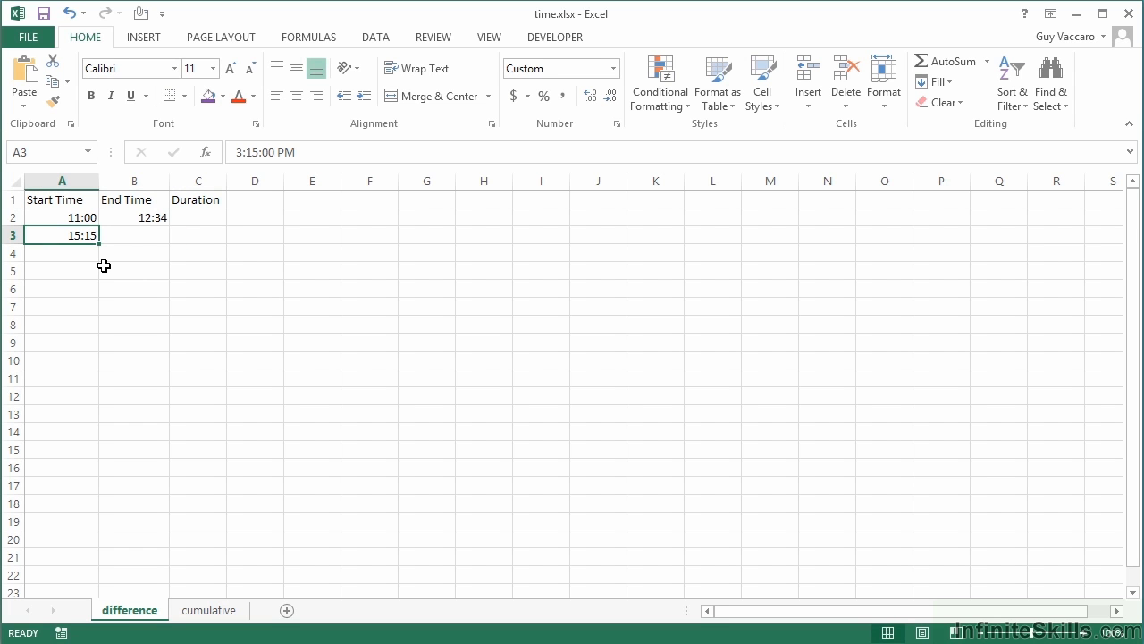
{"action": "left_click", "coordinate": [154, 236]}
{"action": "type", "text": "17:"}
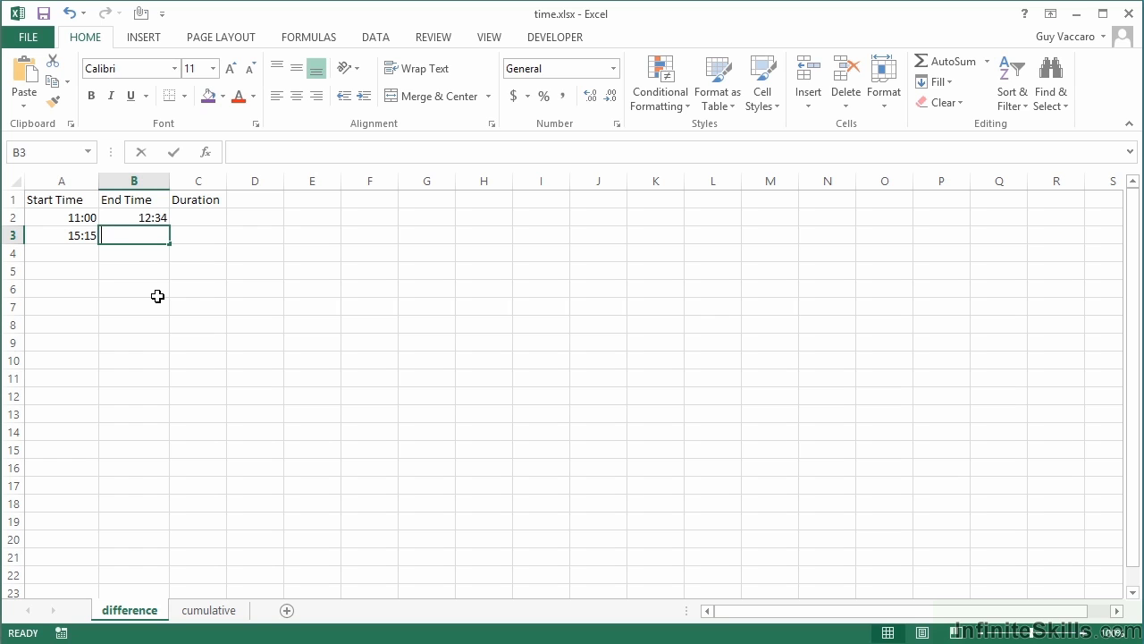
{"action": "type", "text": "15"}
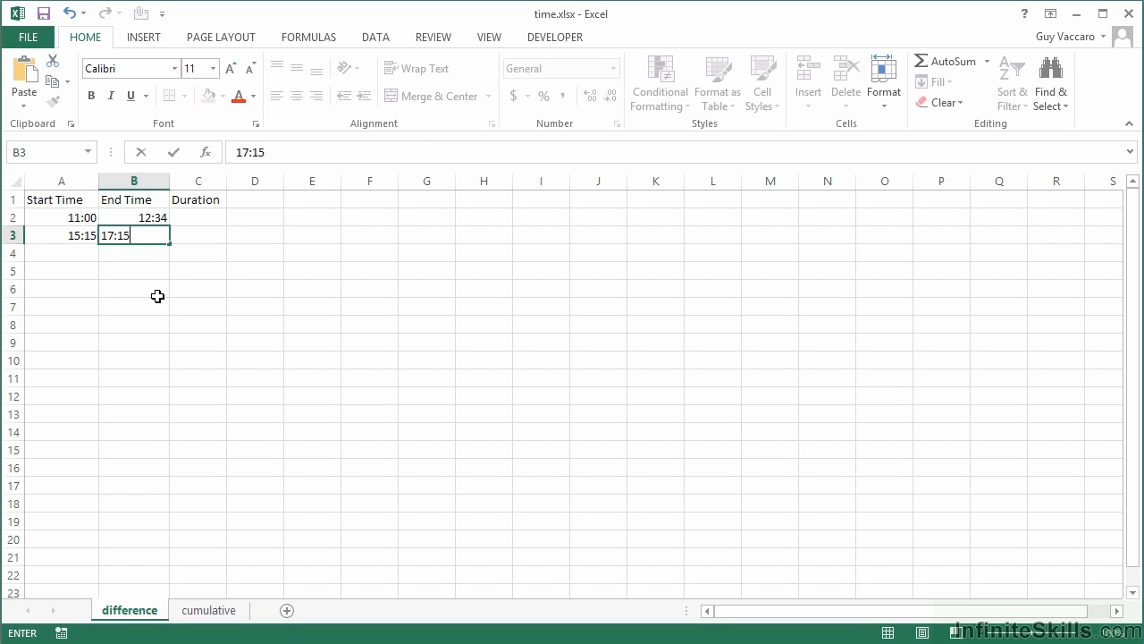
{"action": "key", "text": "Tab"}
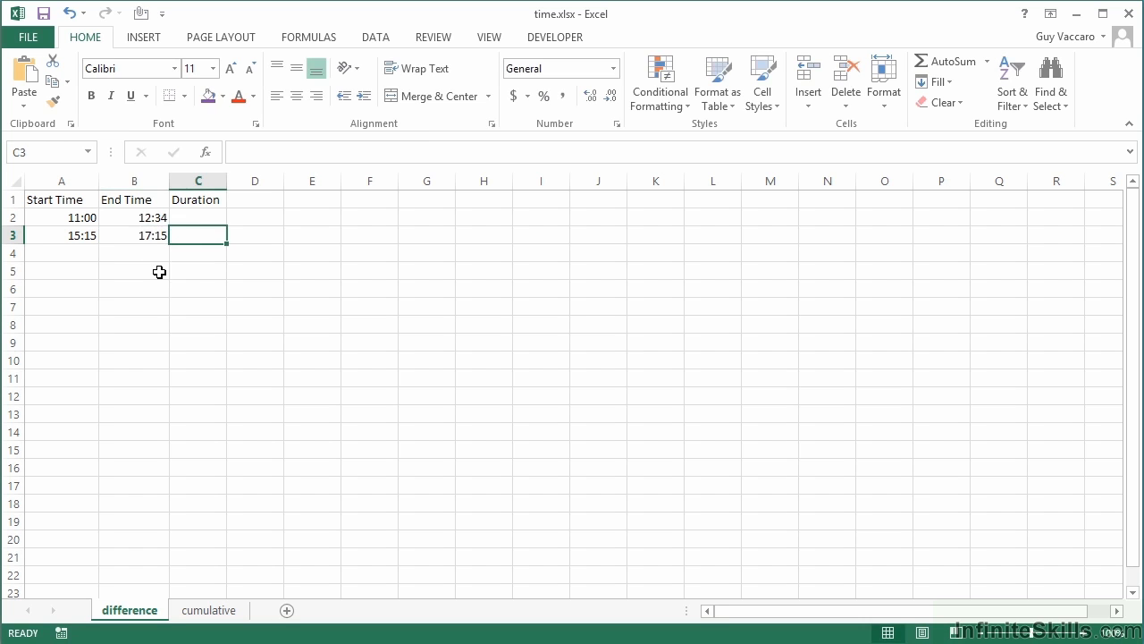
{"action": "left_click", "coordinate": [139, 235]}
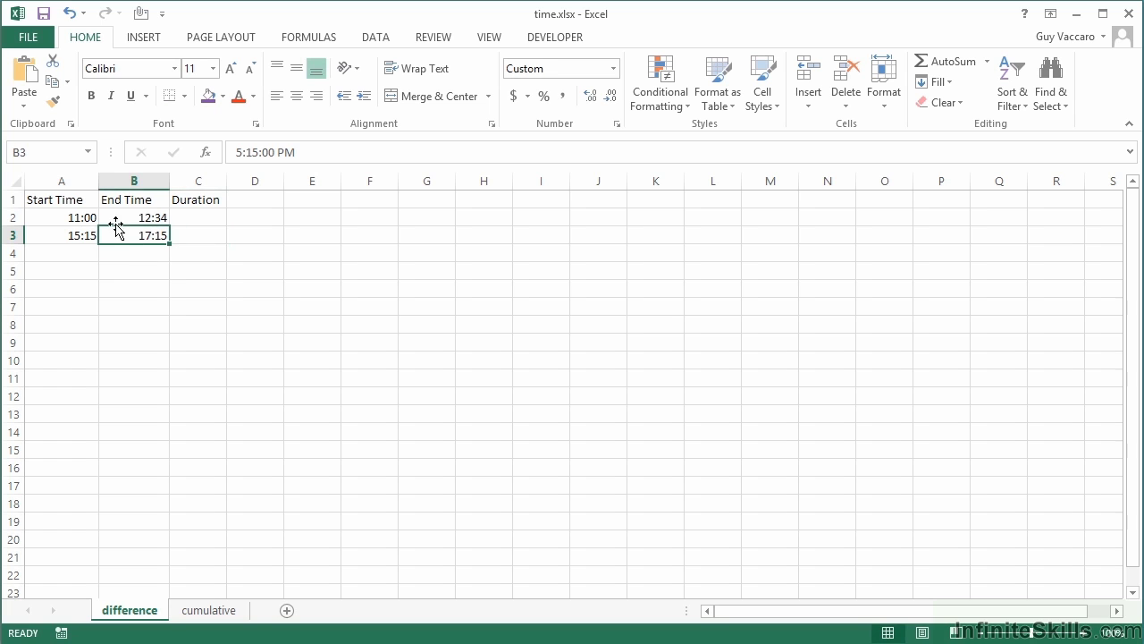
Enter =B2-A2 in C2 so the first duration reads 1:34.
{"action": "left_click", "coordinate": [198, 219]}
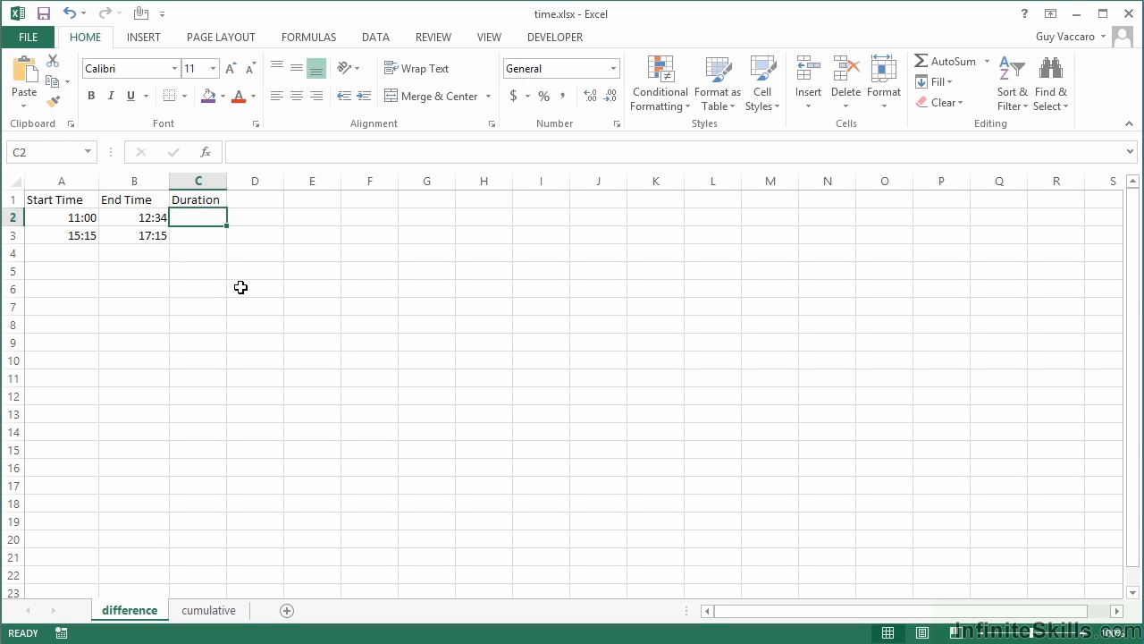
{"action": "type", "text": "="}
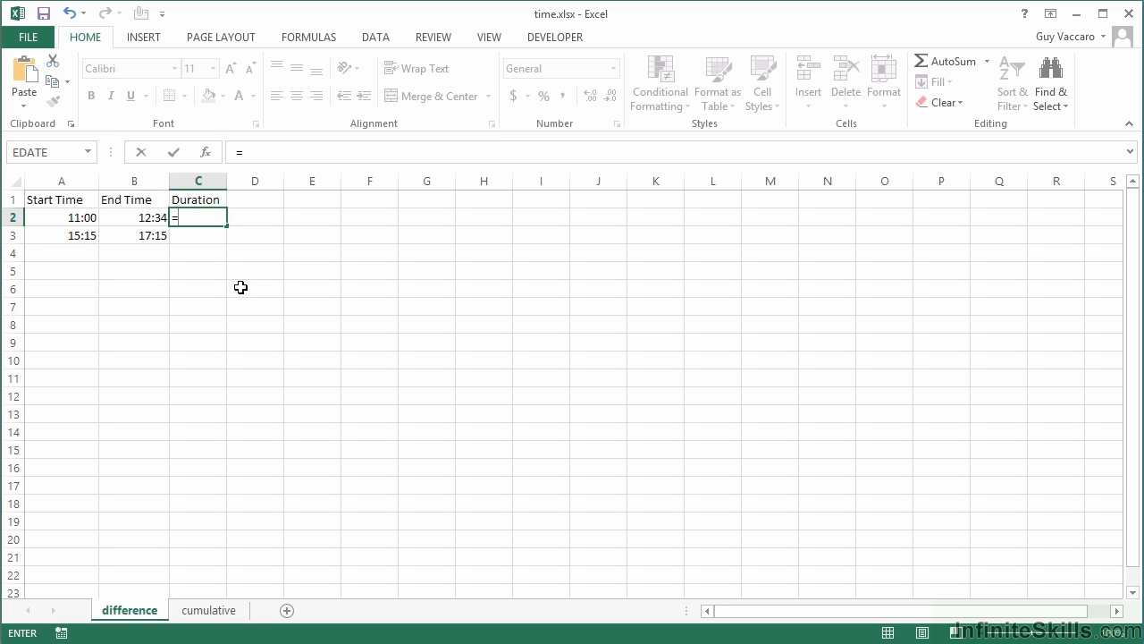
{"action": "key", "text": "Left"}
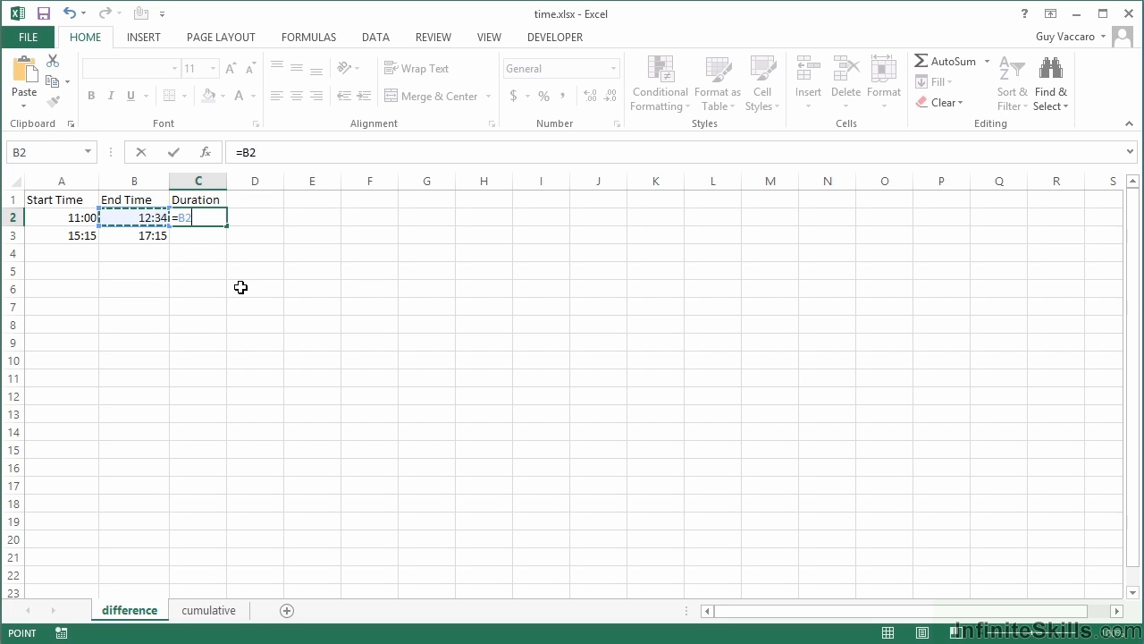
{"action": "type", "text": "-"}
{"action": "key", "text": "Left"}
{"action": "key", "text": "Left"}
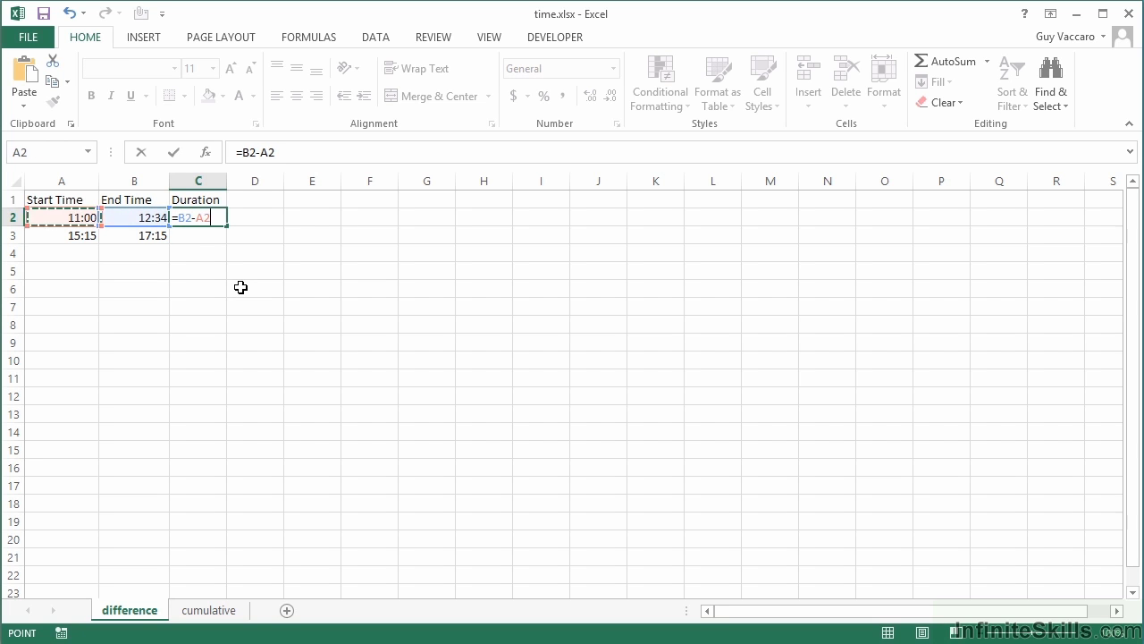
{"action": "key", "text": "Return"}
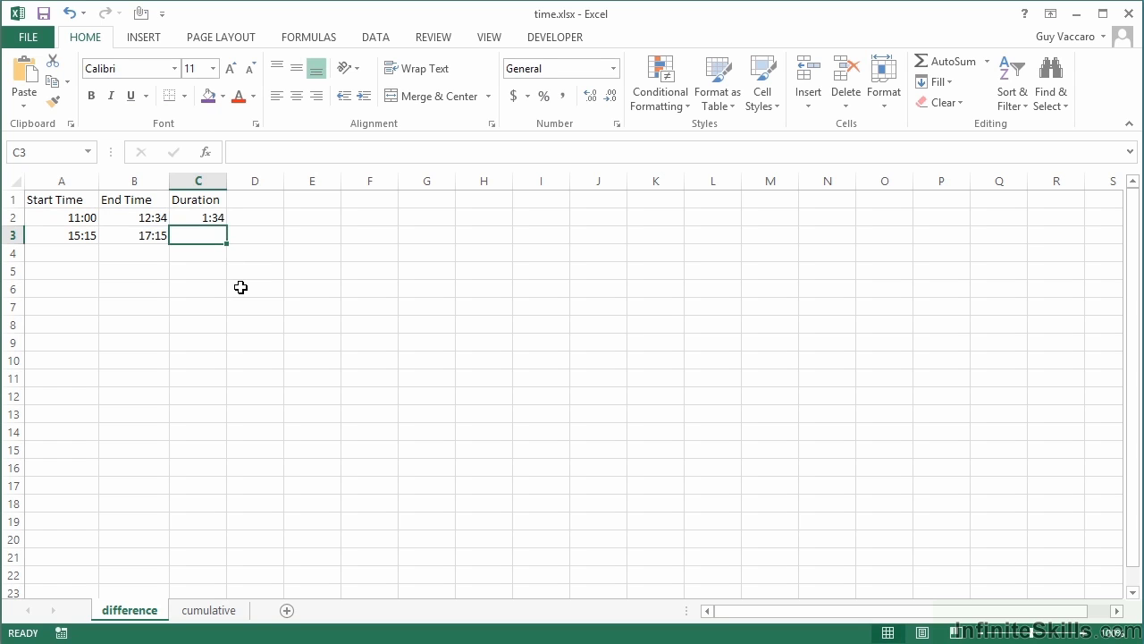
{"action": "key", "text": "Up"}
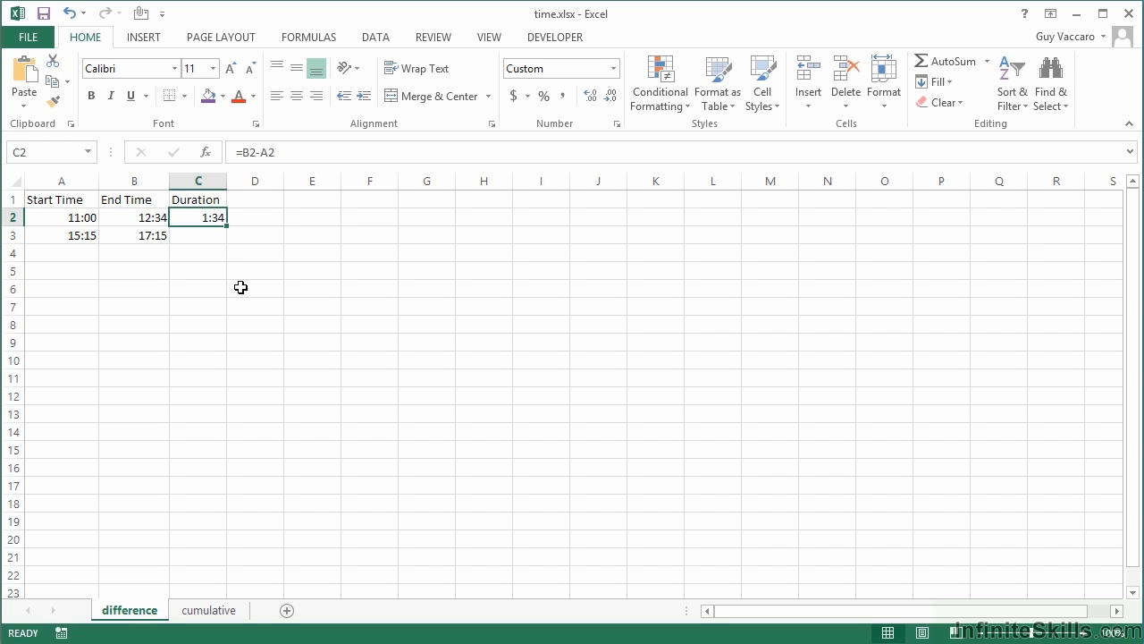
Enter =B3-A3 in C3 so the second duration reads 2:00.
{"action": "key", "text": "Down"}
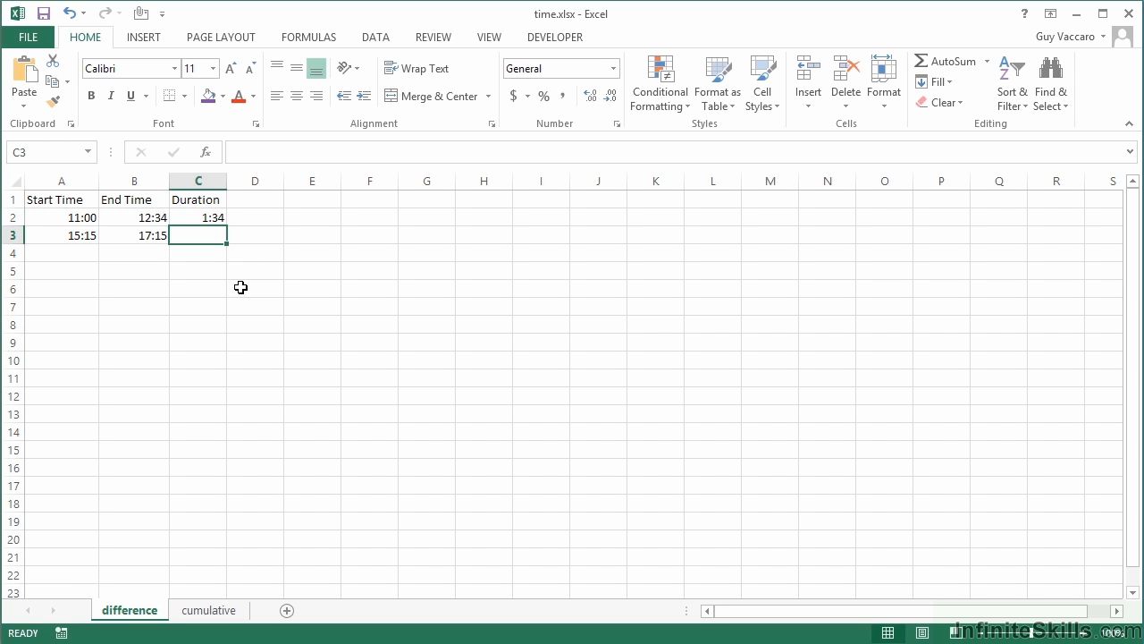
{"action": "type", "text": "="}
{"action": "key", "text": "Left"}
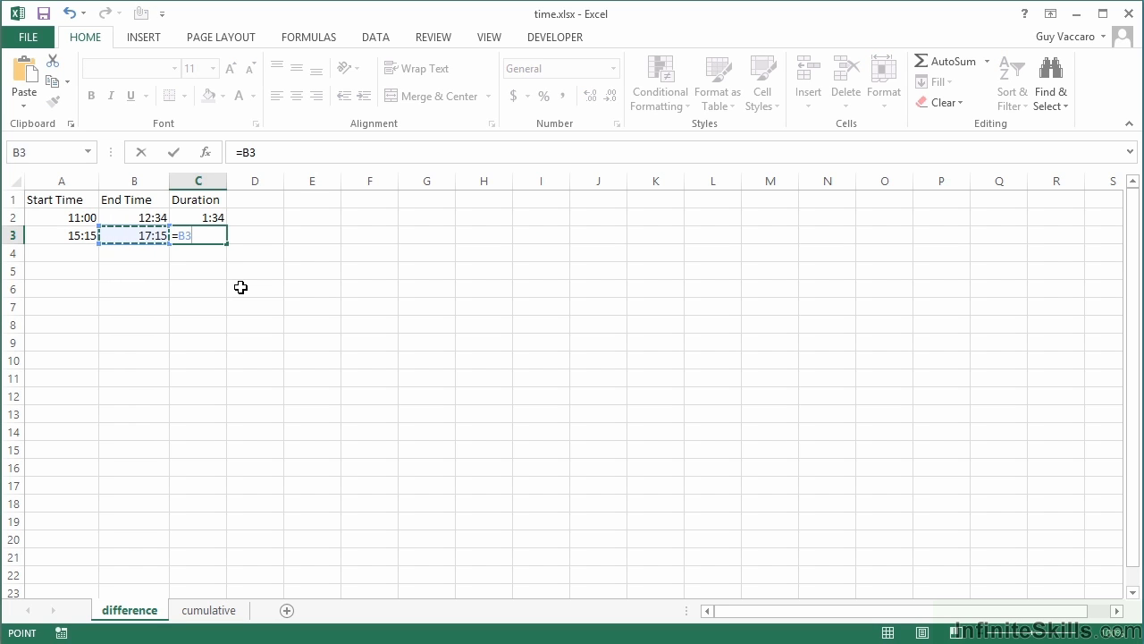
{"action": "type", "text": "-"}
{"action": "key", "text": "Left"}
{"action": "key", "text": "Left"}
{"action": "key", "text": "Return"}
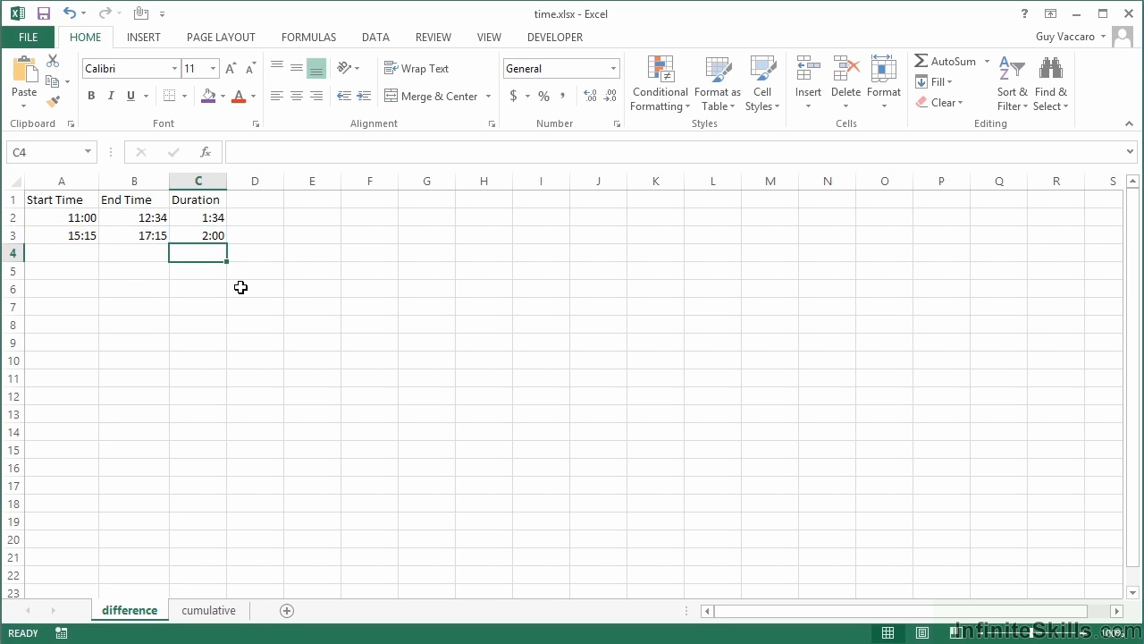
{"action": "key", "text": "Up"}
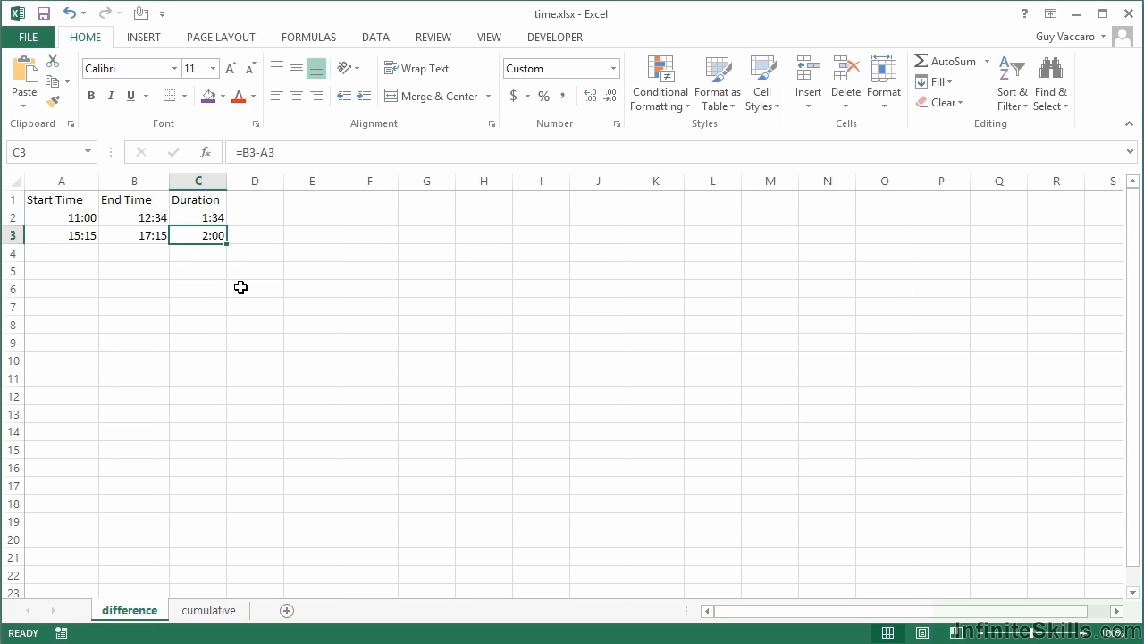
{"action": "key", "text": "Down"}
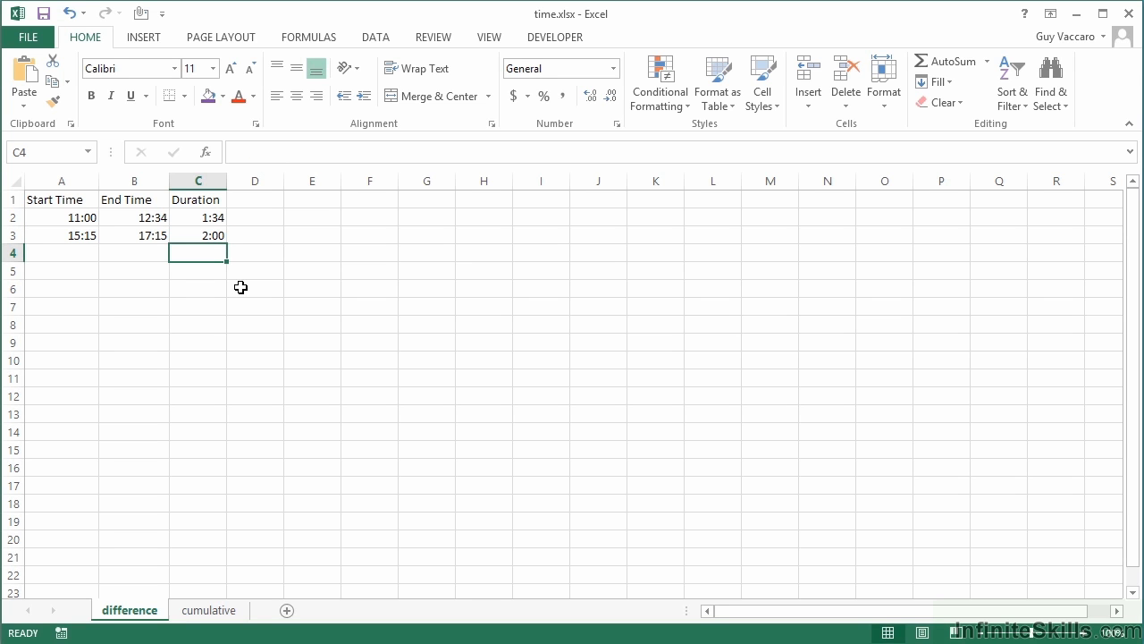
Enter start time 0:2:24 in A4 and end time 0:3:28 in B4.
{"action": "key", "text": "Left"}
{"action": "key", "text": "Left"}
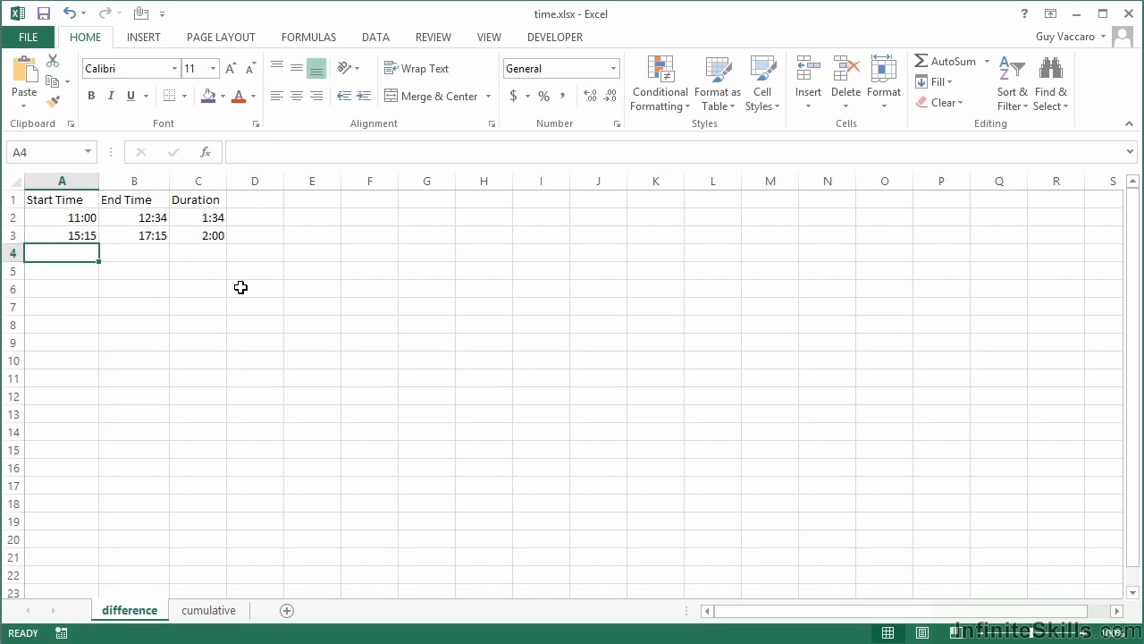
{"action": "type", "text": "0:"}
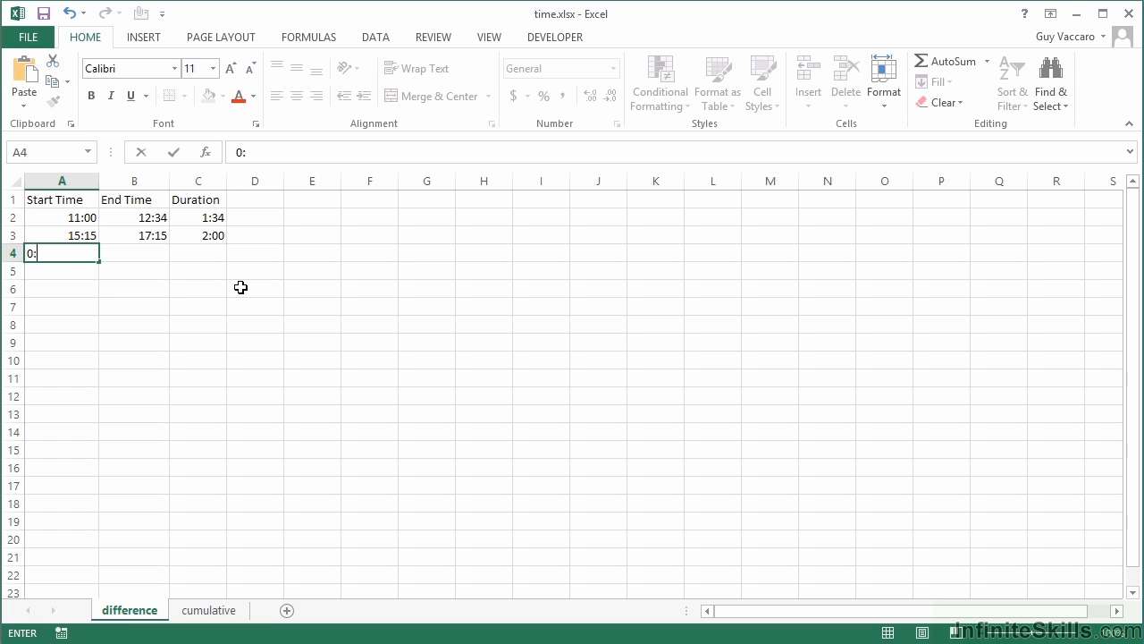
{"action": "type", "text": "2:24"}
{"action": "key", "text": "Tab"}
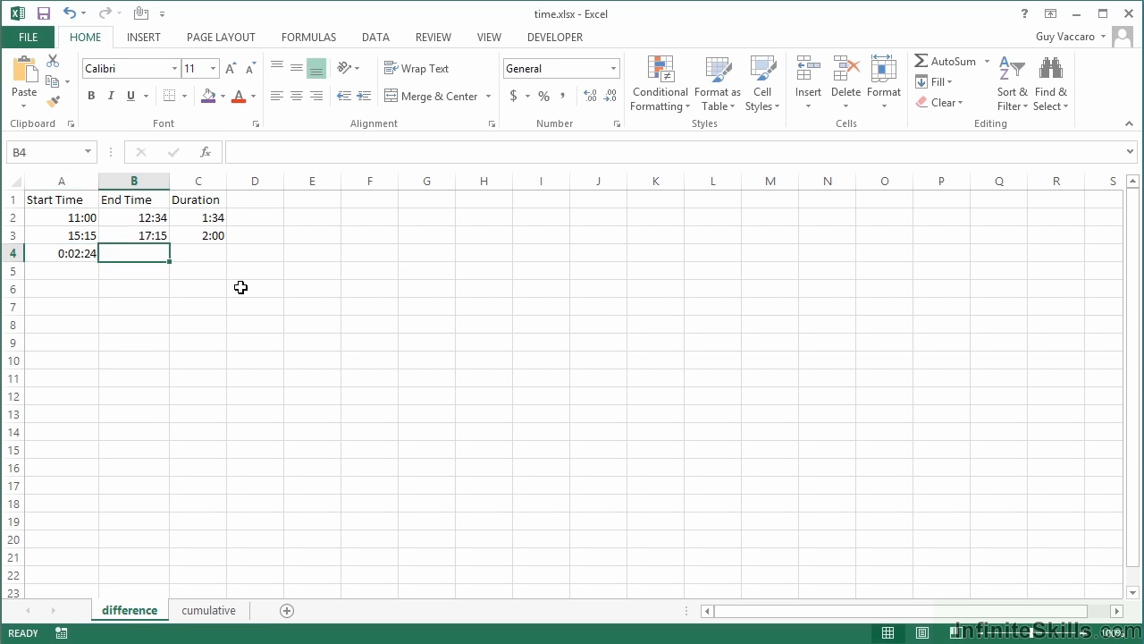
{"action": "type", "text": "0"}
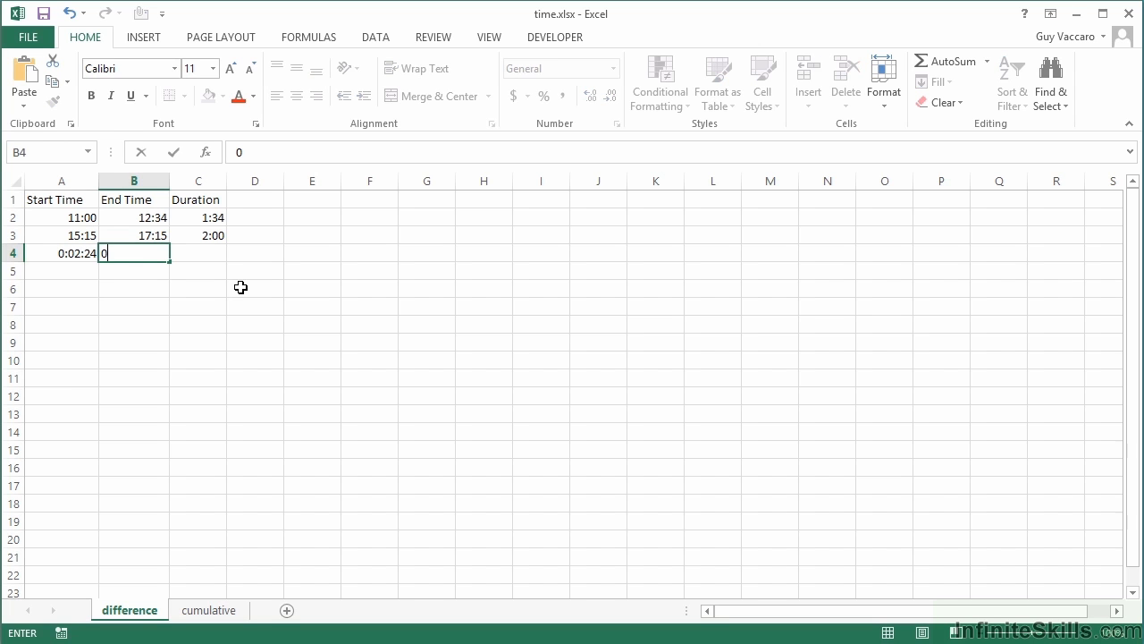
{"action": "type", "text": ":3:28"}
{"action": "key", "text": "Tab"}
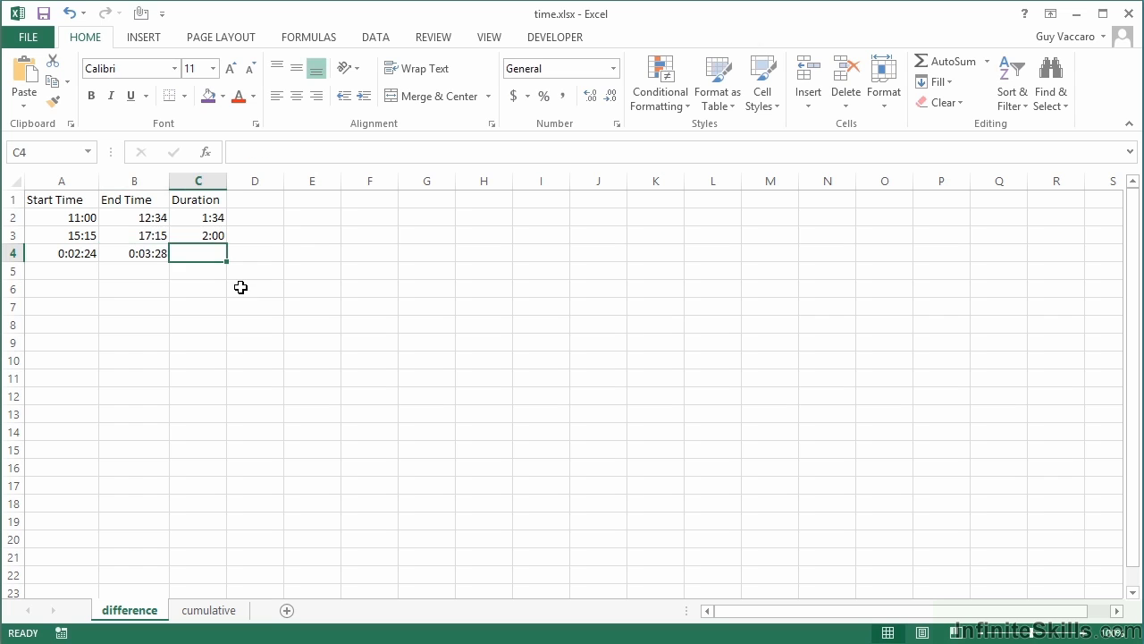
Fill the duration formula from C3 down to C4, giving =B4-A4.
{"action": "left_click", "coordinate": [224, 239]}
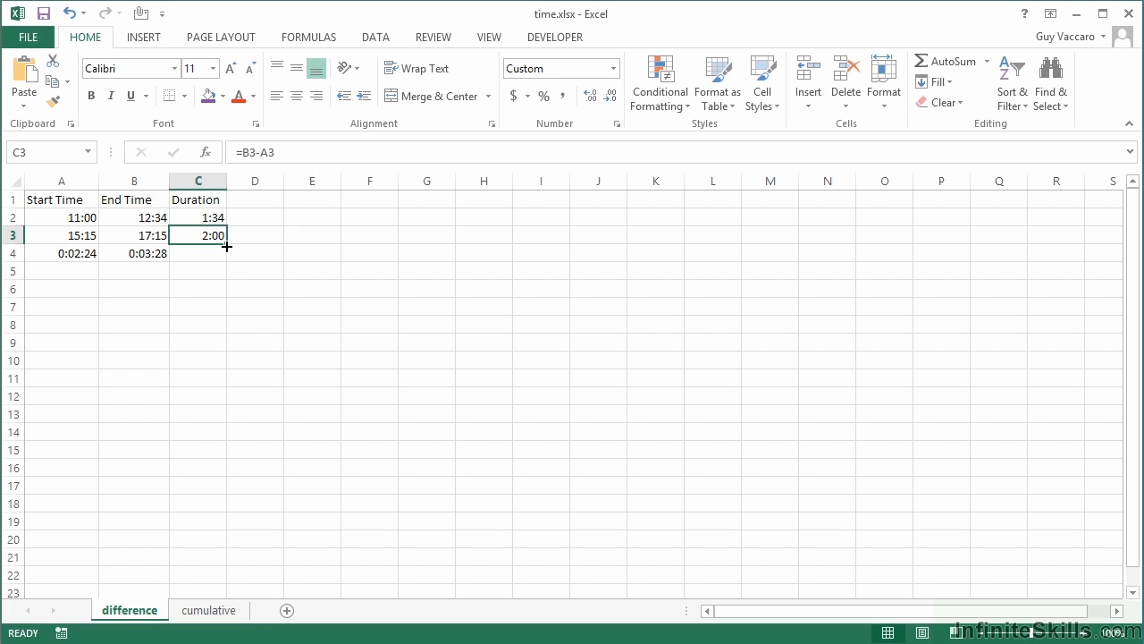
{"action": "left_click_drag", "start_coordinate": [227, 245], "coordinate": [224, 256]}
{"action": "left_click", "coordinate": [222, 259]}
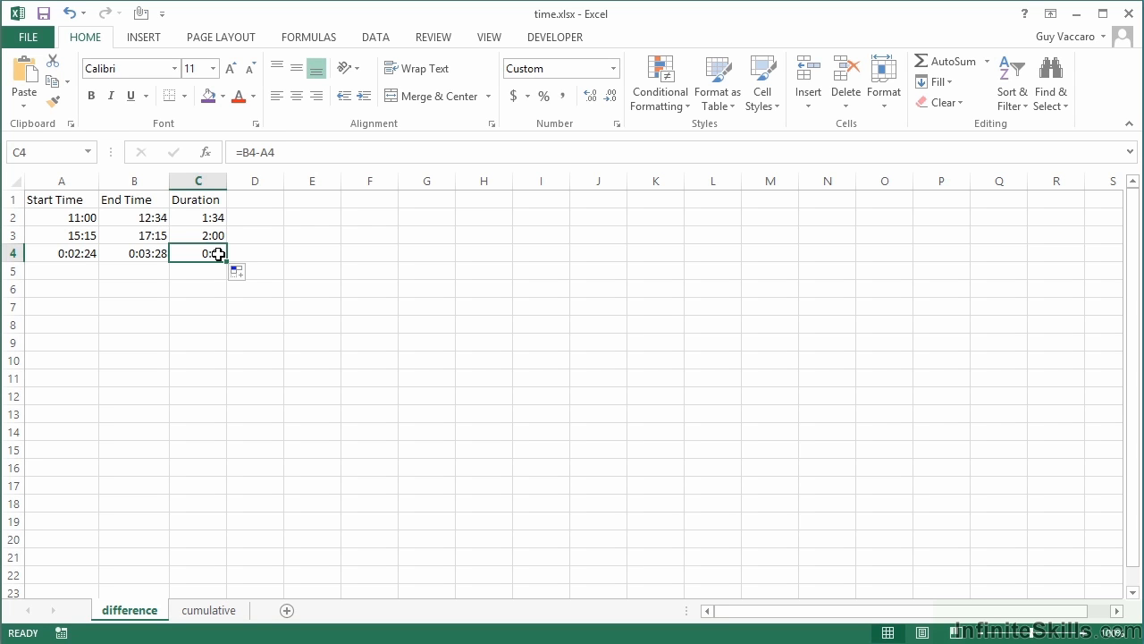
Apply the custom h:mm:ss format to C4 so its duration reads 0:01:04.
{"action": "left_click", "coordinate": [617, 128]}
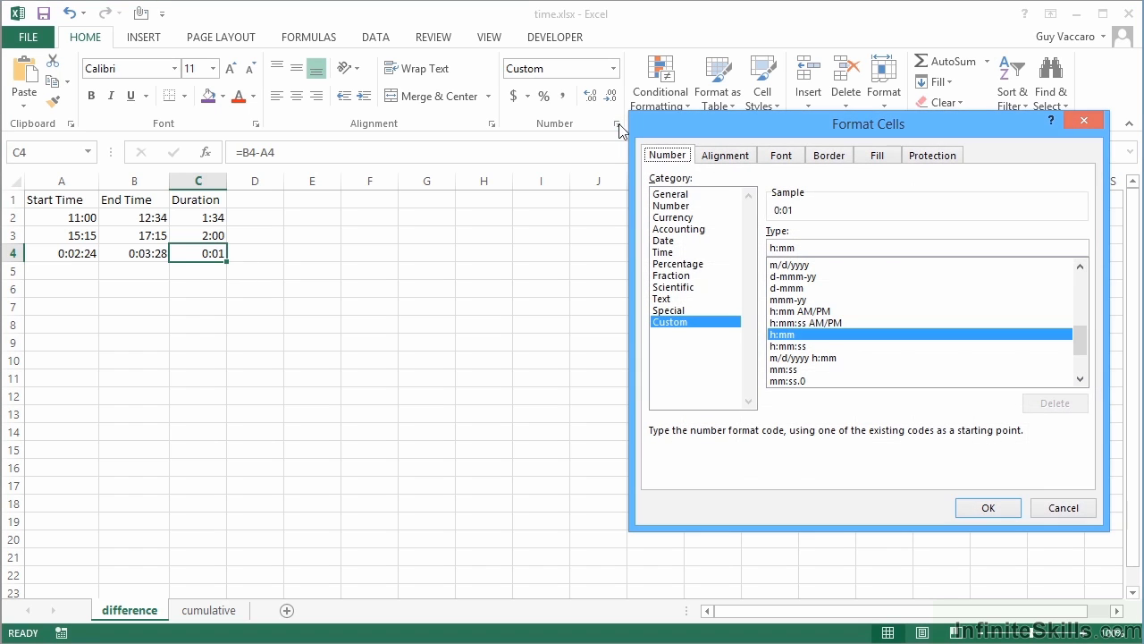
{"action": "left_click", "coordinate": [793, 346]}
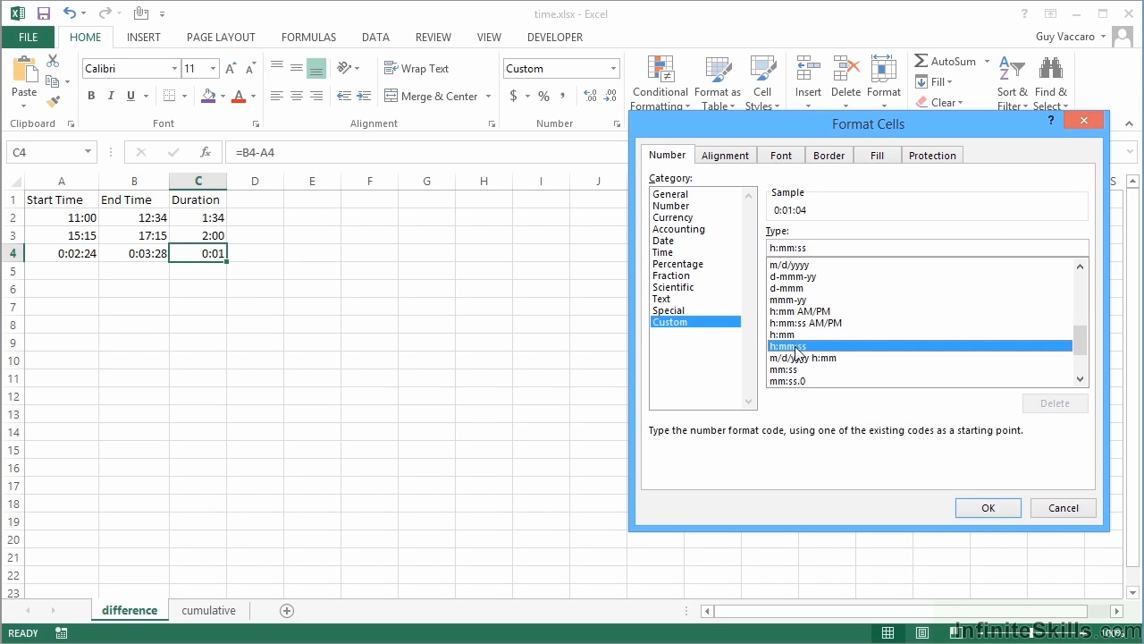
{"action": "left_click", "coordinate": [989, 507]}
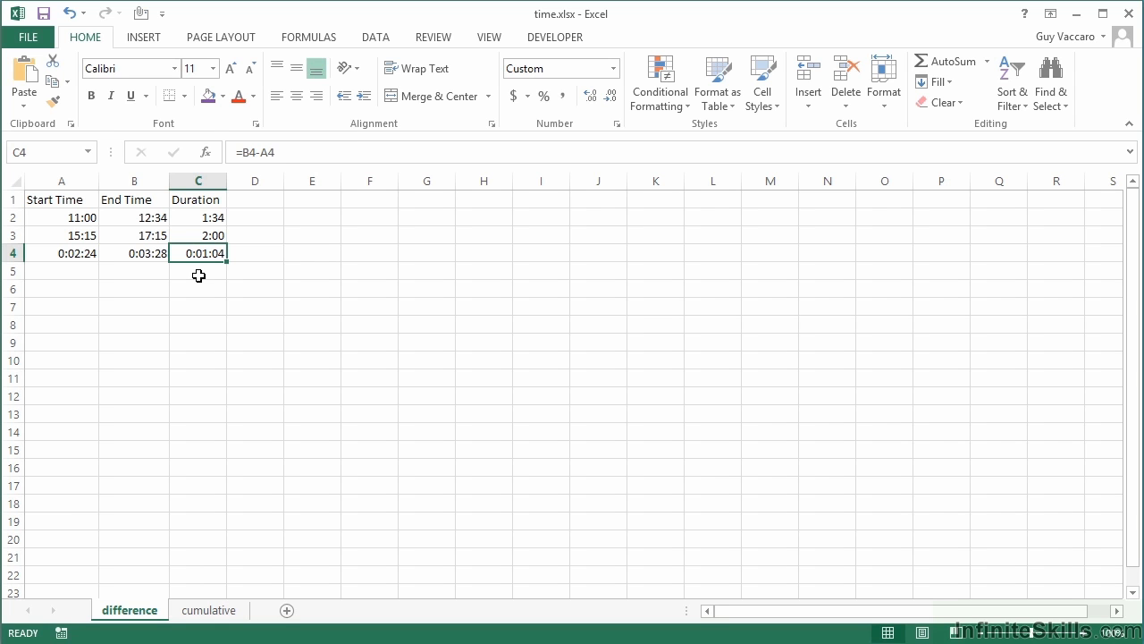
Review the stored times and duration formulas in rows 2–4, then undo the last change.
{"action": "left_click", "coordinate": [93, 219]}
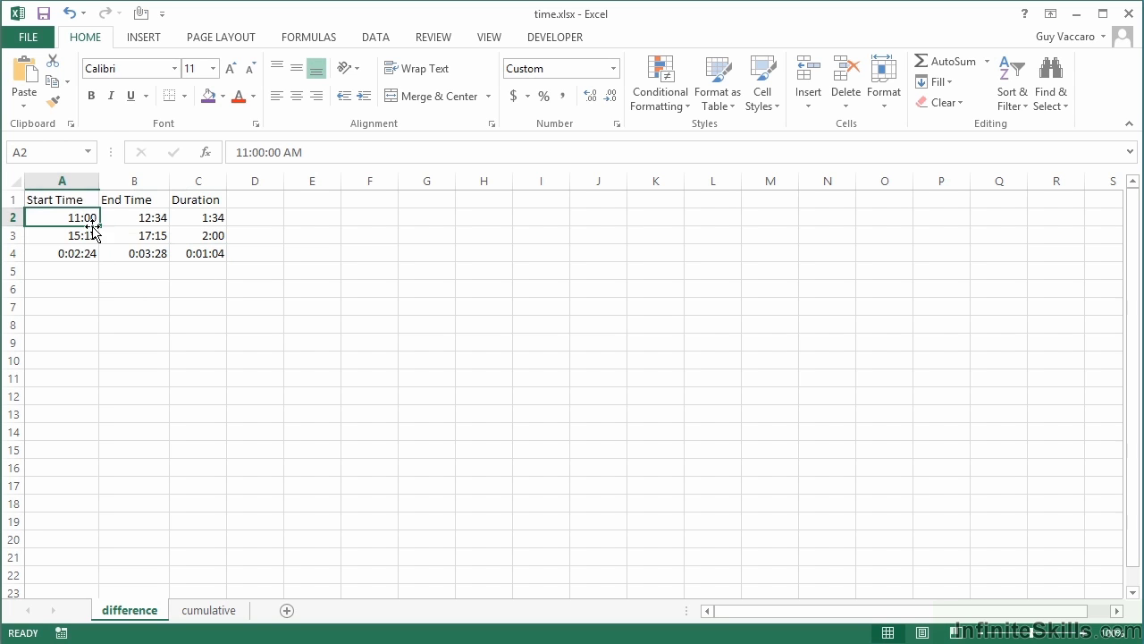
{"action": "left_click", "coordinate": [93, 233]}
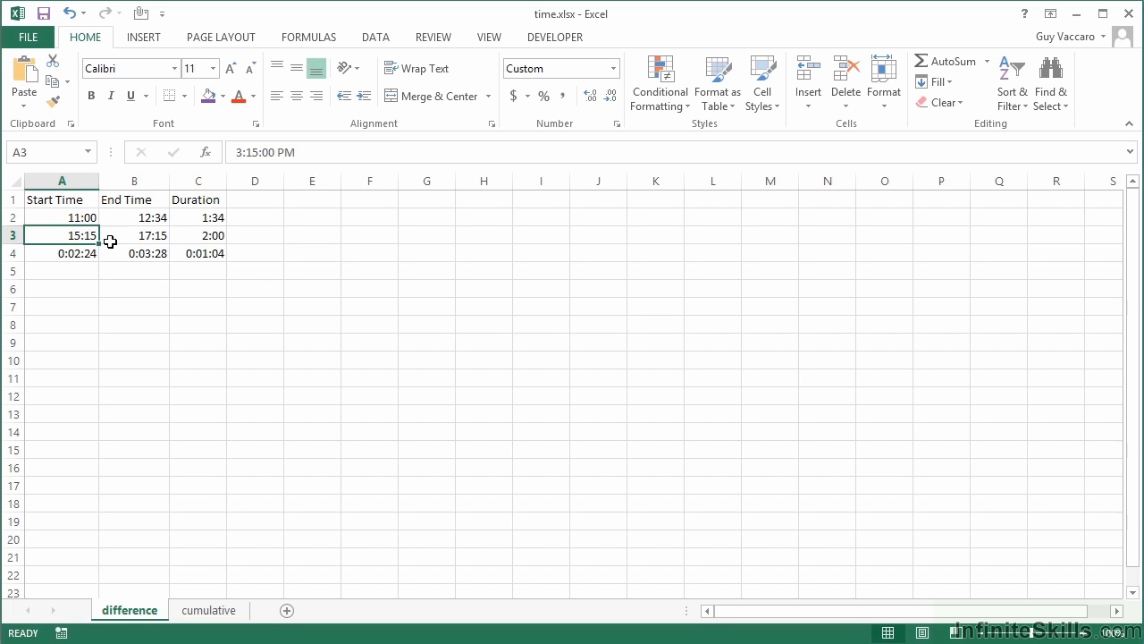
{"action": "left_click", "coordinate": [204, 218]}
{"action": "left_click", "coordinate": [204, 230]}
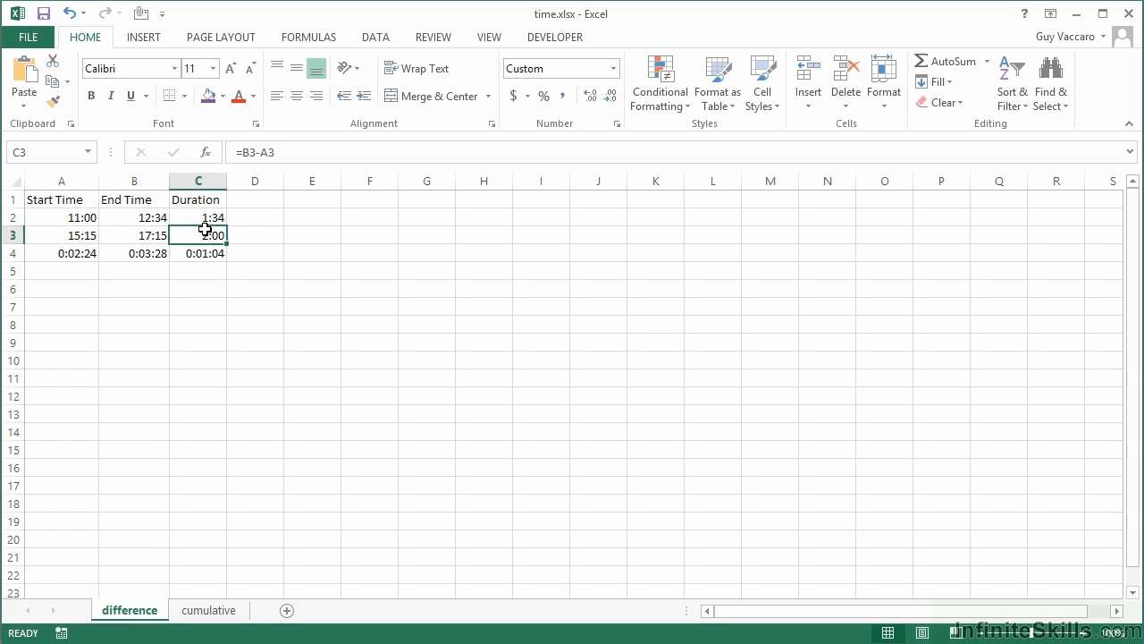
{"action": "left_click", "coordinate": [83, 256]}
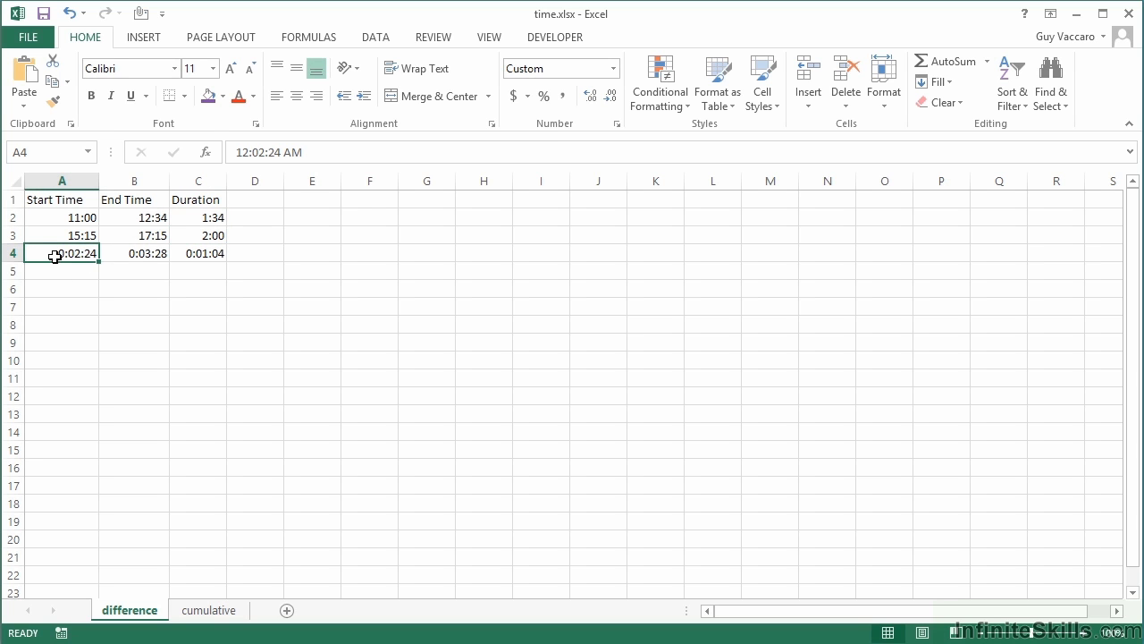
{"action": "left_click", "coordinate": [139, 254]}
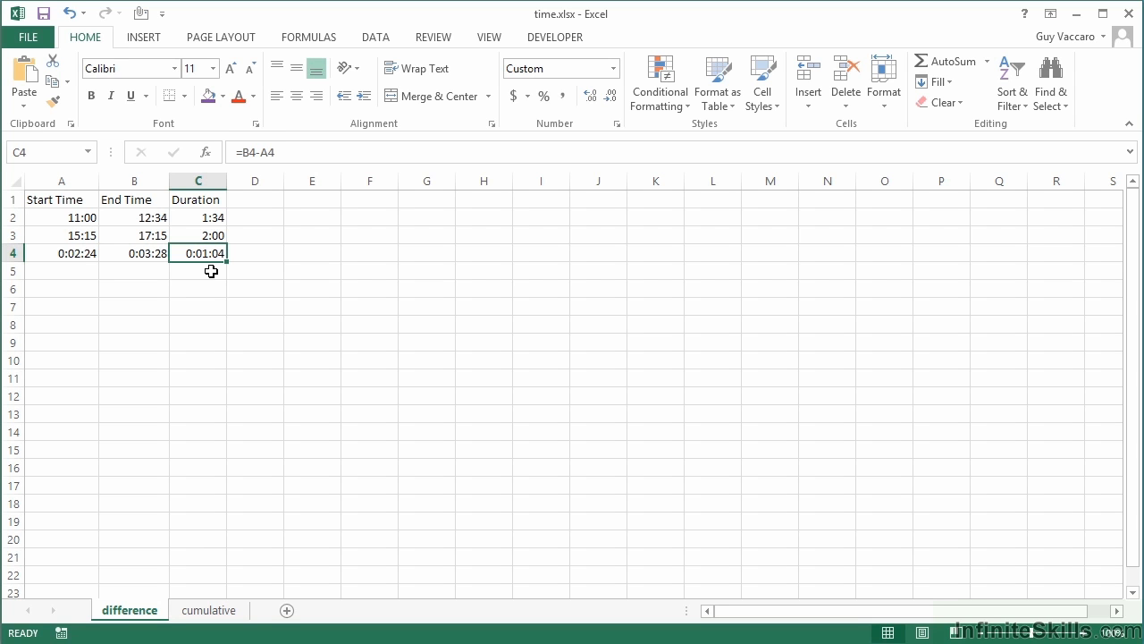
{"action": "key", "text": "ctrl+z"}
Enter 7/1/2013 18:00 in A9 and 7/2/2013 8:00 in B9, widening columns A and B.
{"action": "left_click", "coordinate": [82, 344]}
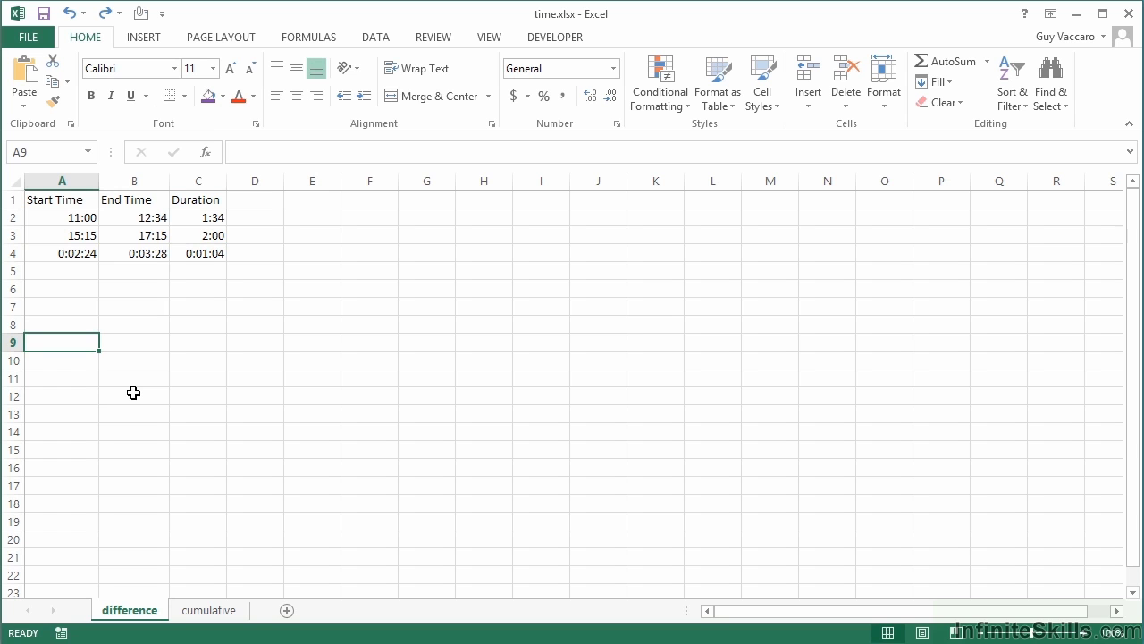
{"action": "type", "text": "7"}
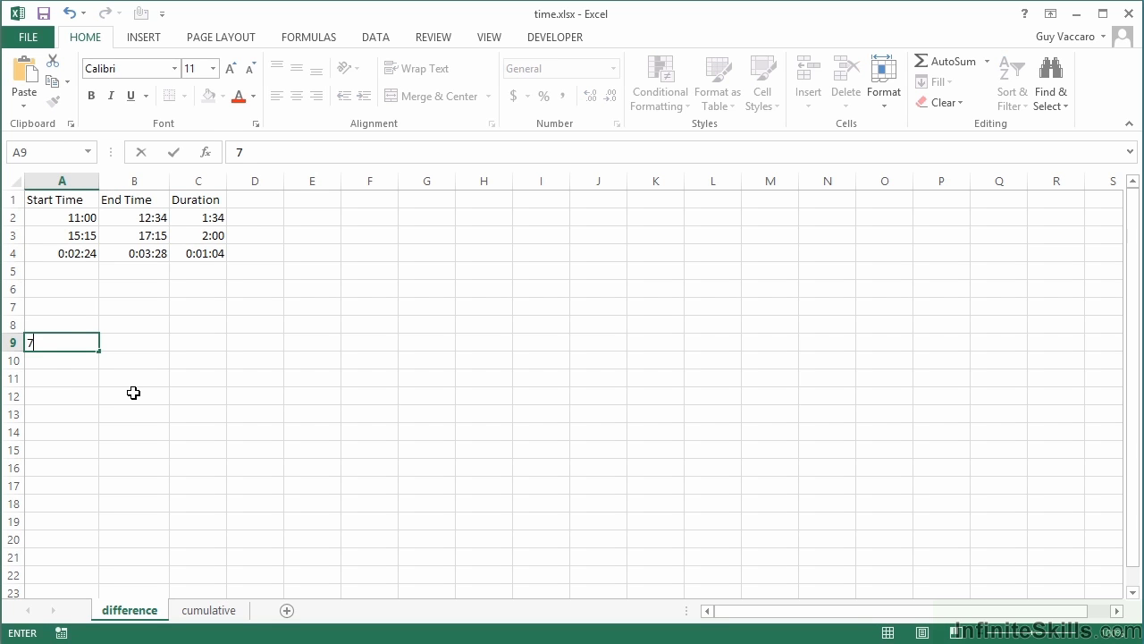
{"action": "type", "text": "/1/2013 18:00"}
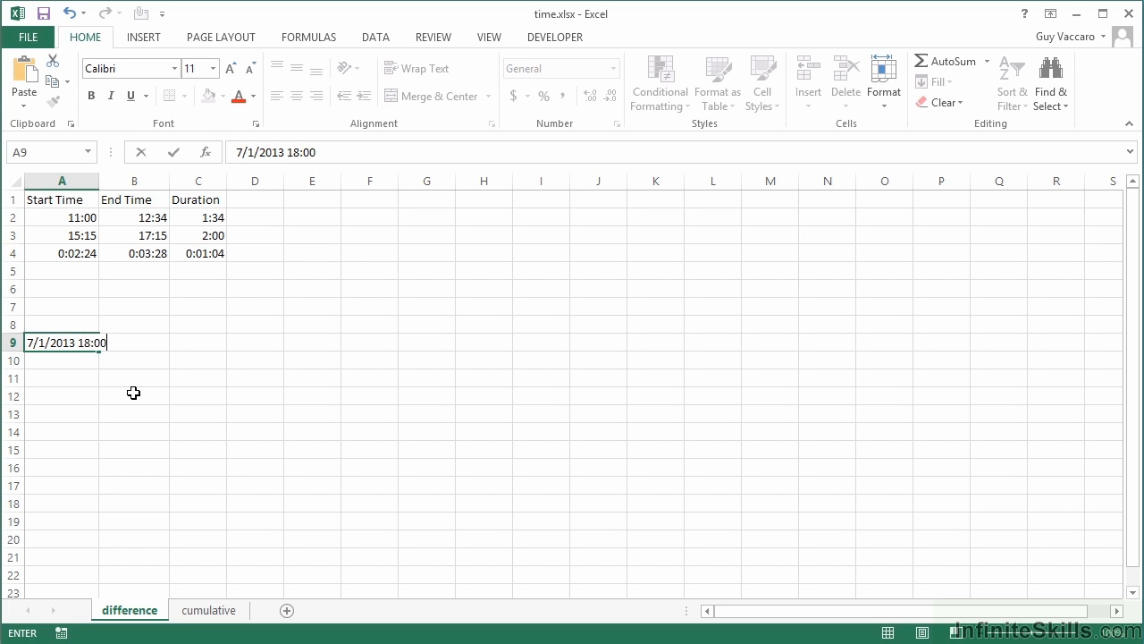
{"action": "key", "text": "Tab"}
{"action": "left_click_drag", "start_coordinate": [98, 189], "coordinate": [136, 191]}
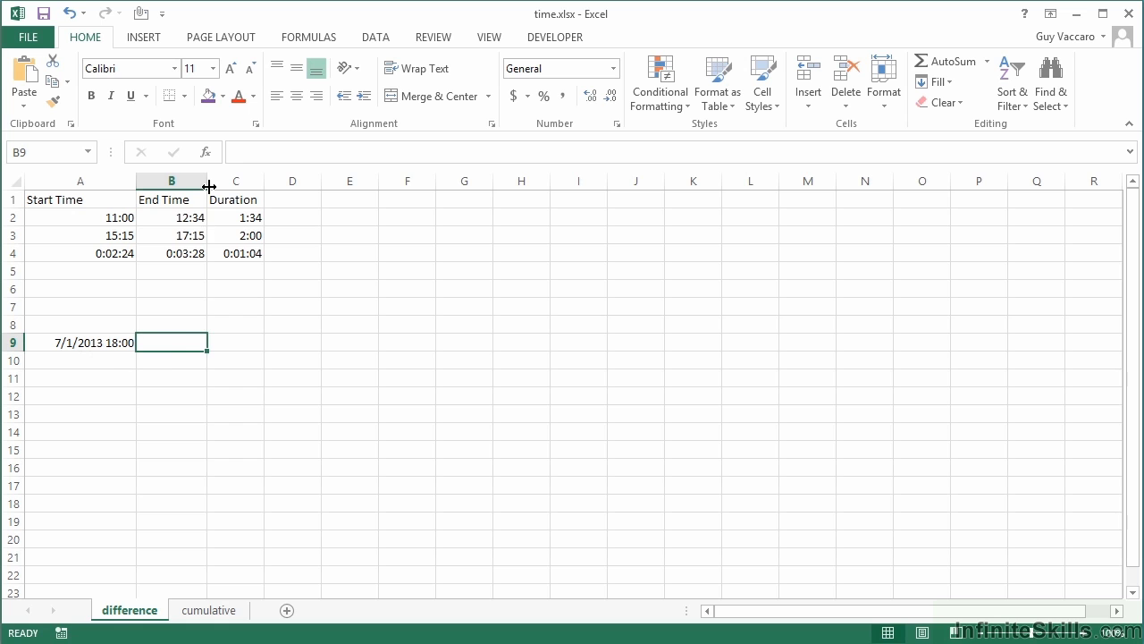
{"action": "left_click_drag", "start_coordinate": [207, 185], "coordinate": [249, 186]}
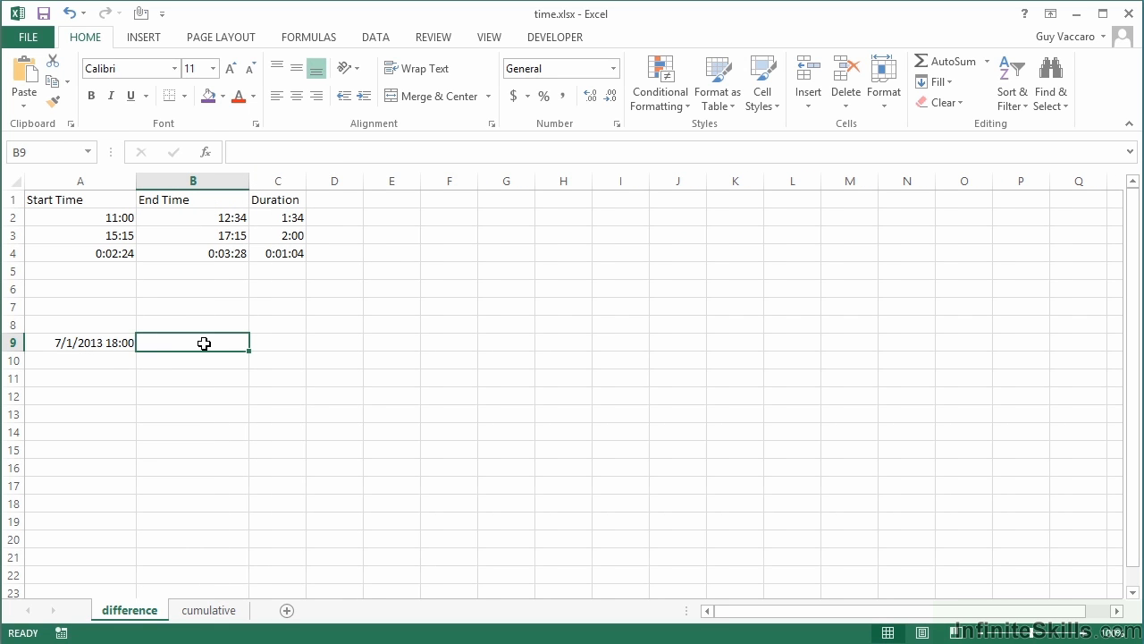
{"action": "type", "text": "7"}
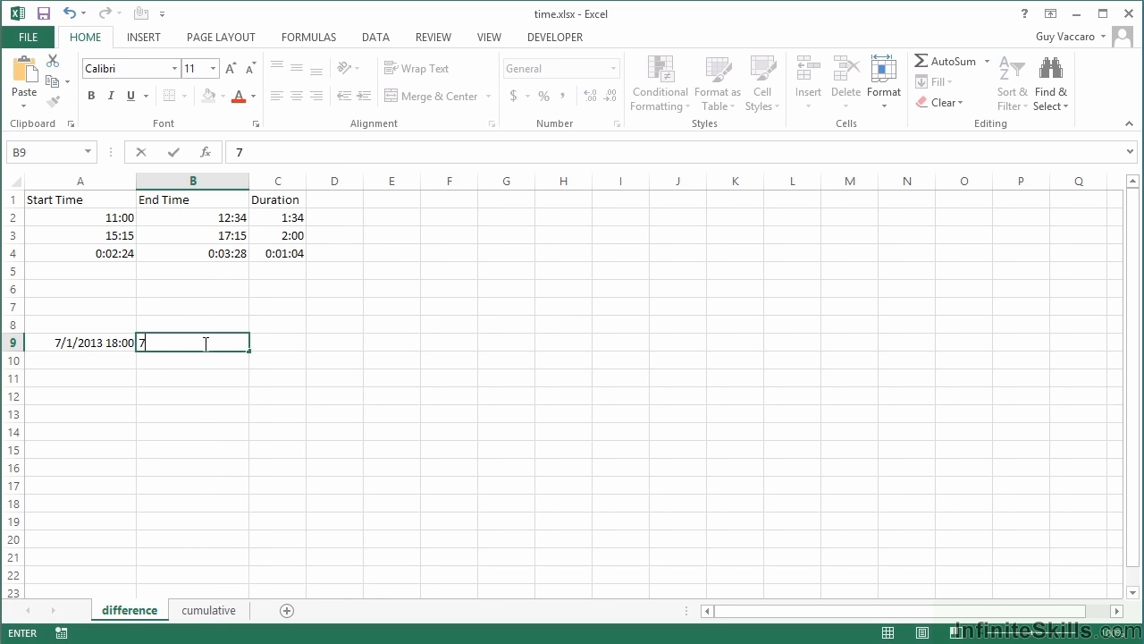
{"action": "type", "text": "/2/2013 8:00"}
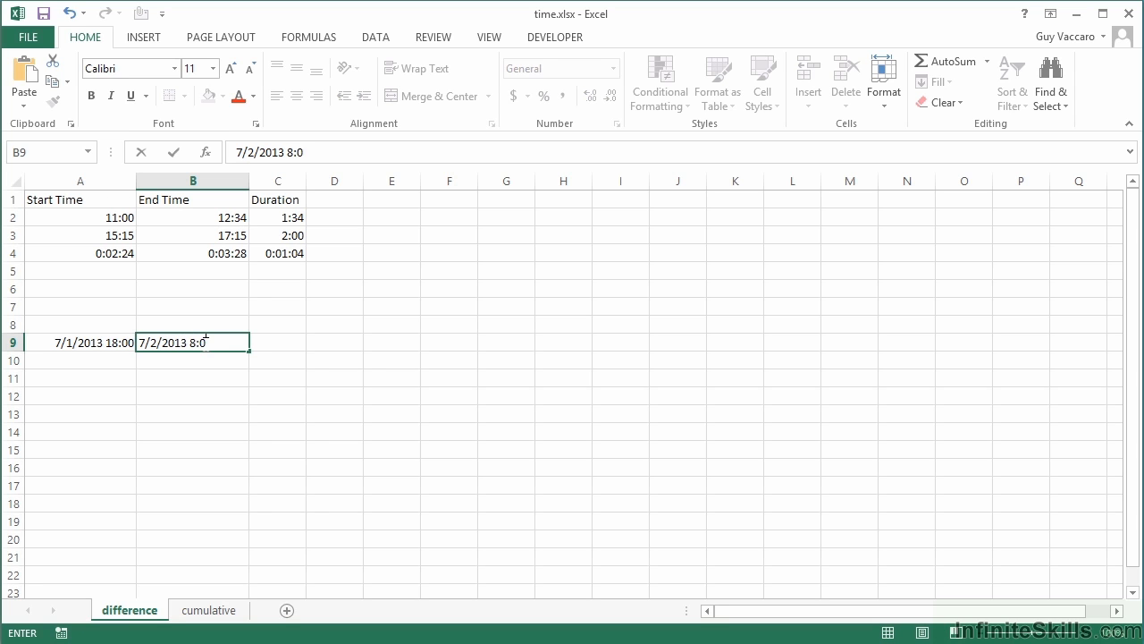
{"action": "left_click", "coordinate": [272, 343]}
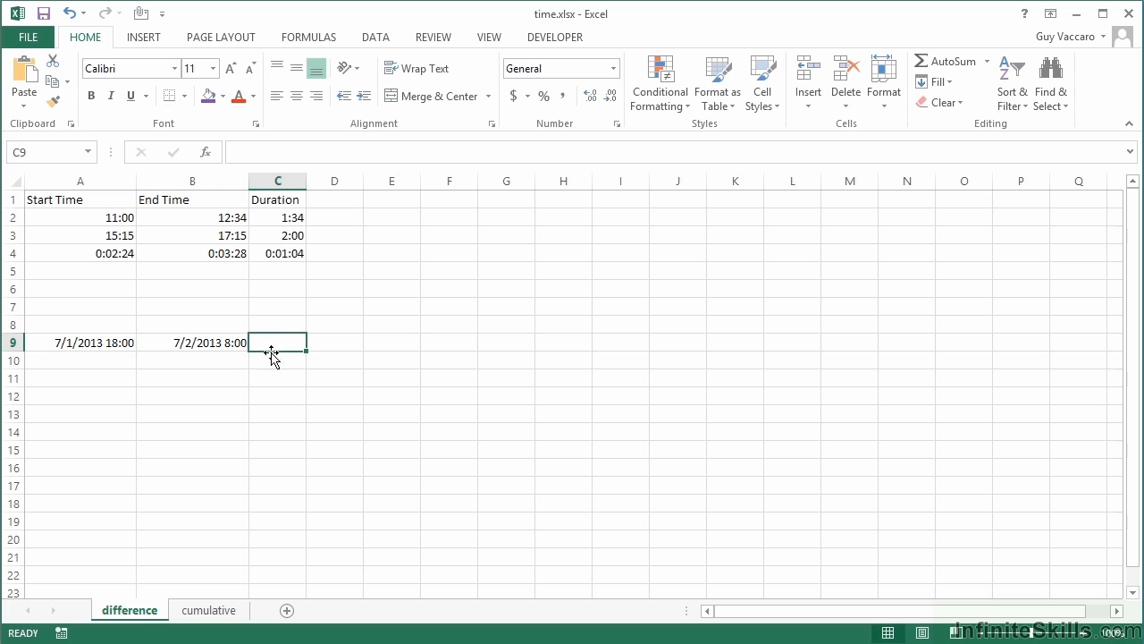
Enter =B9-A9 in C9 for the overnight duration, which returns 0.583333.
{"action": "type", "text": "="}
{"action": "key", "text": "Left"}
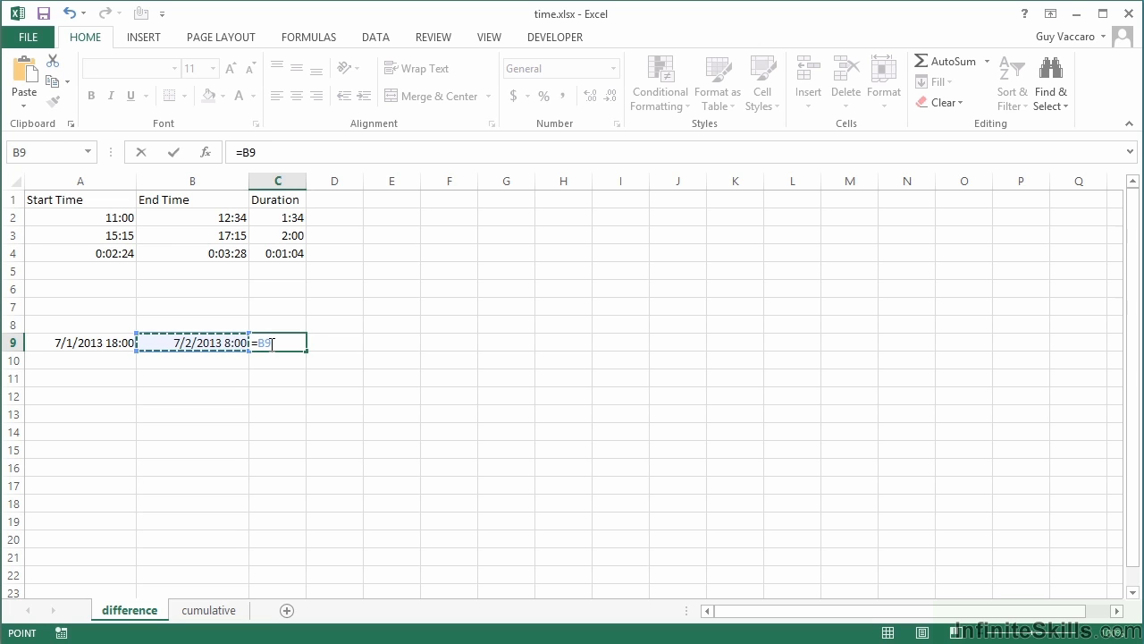
{"action": "type", "text": "-"}
{"action": "key", "text": "Left"}
{"action": "key", "text": "Left"}
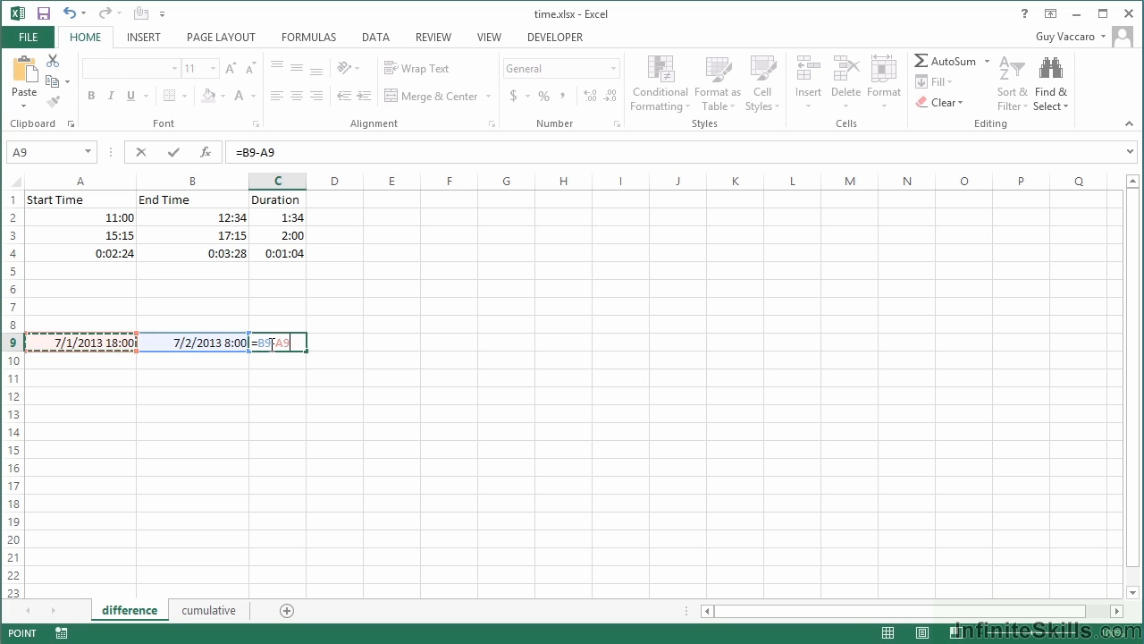
{"action": "key", "text": "ctrl+Return"}
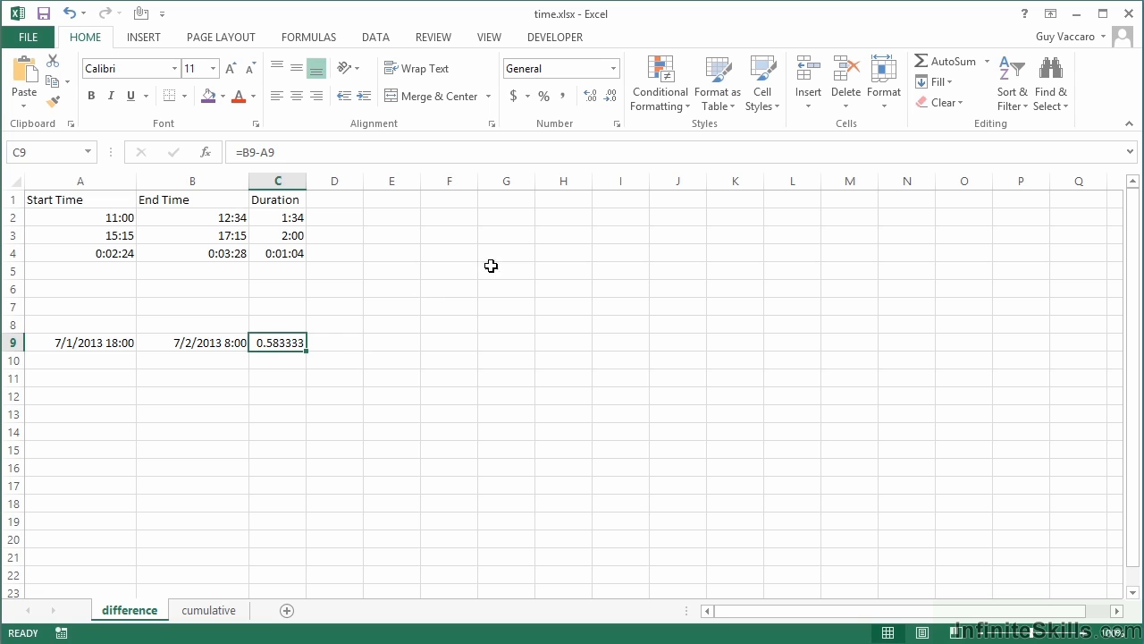
Format C9 as Time, then as custom h:mm:ss so it reads 14:00:00.
{"action": "left_click", "coordinate": [614, 69]}
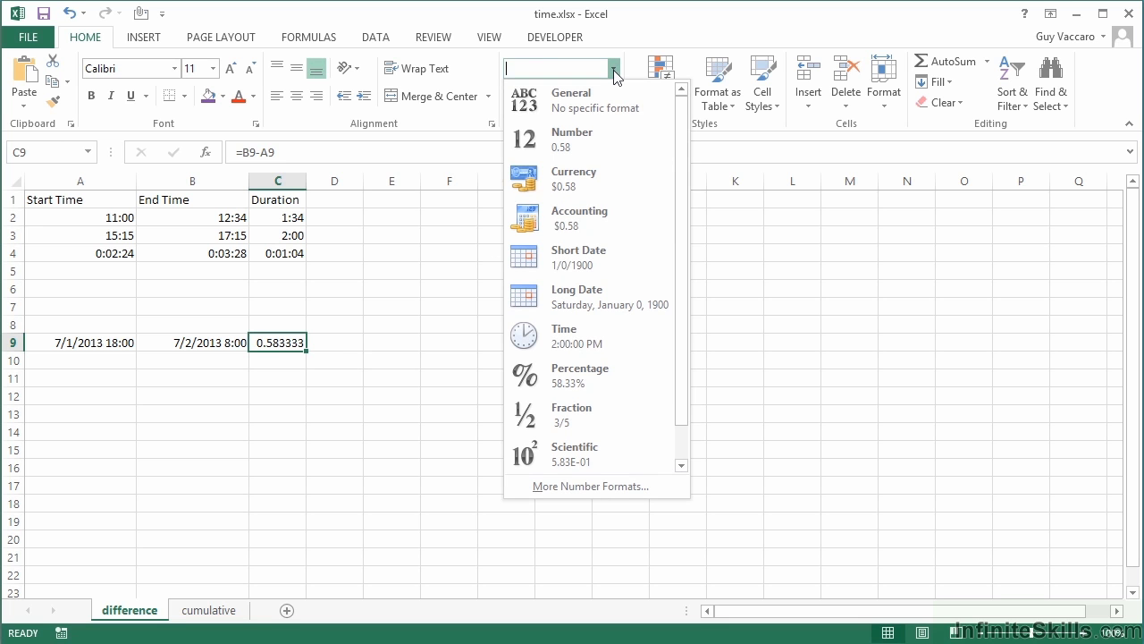
{"action": "left_click", "coordinate": [580, 332]}
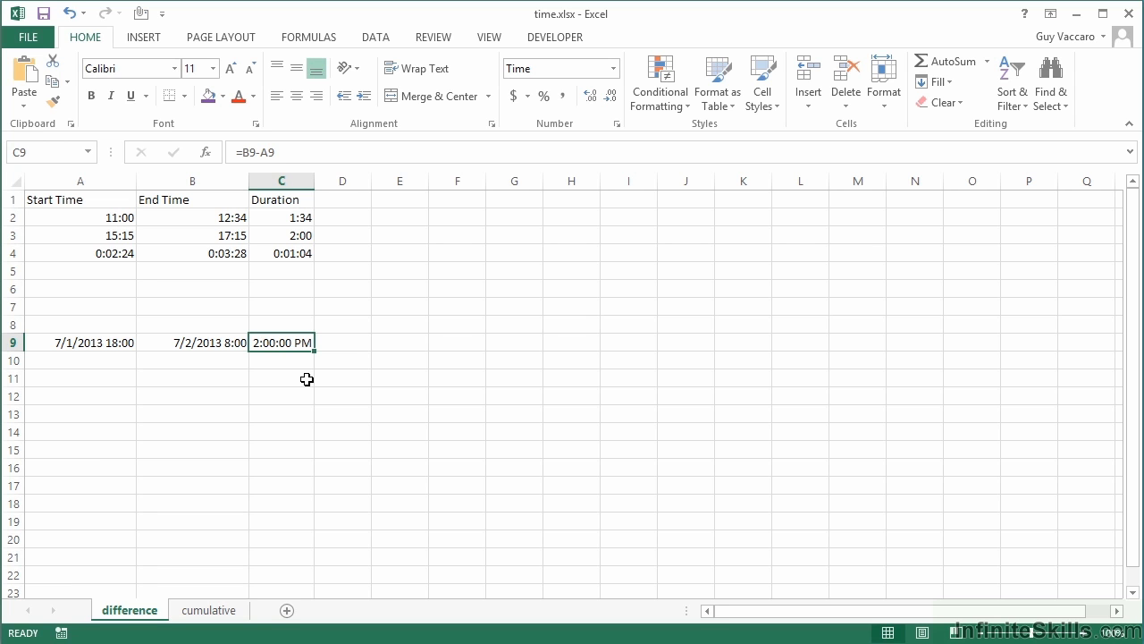
{"action": "left_click", "coordinate": [617, 124]}
{"action": "left_click", "coordinate": [688, 324]}
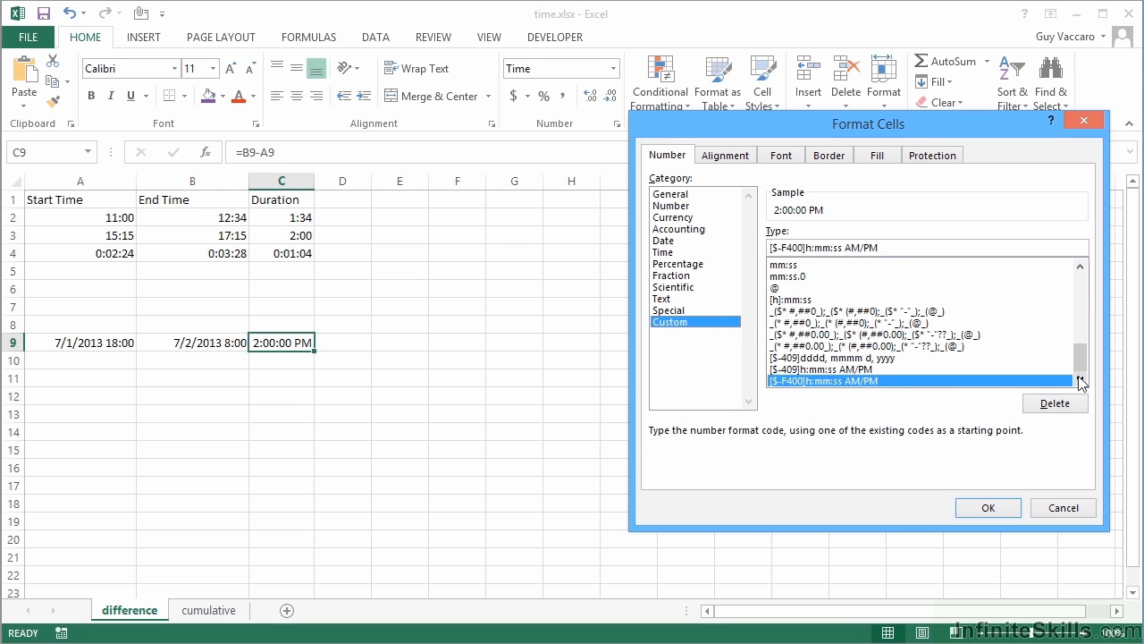
{"action": "left_click", "coordinate": [1080, 266]}
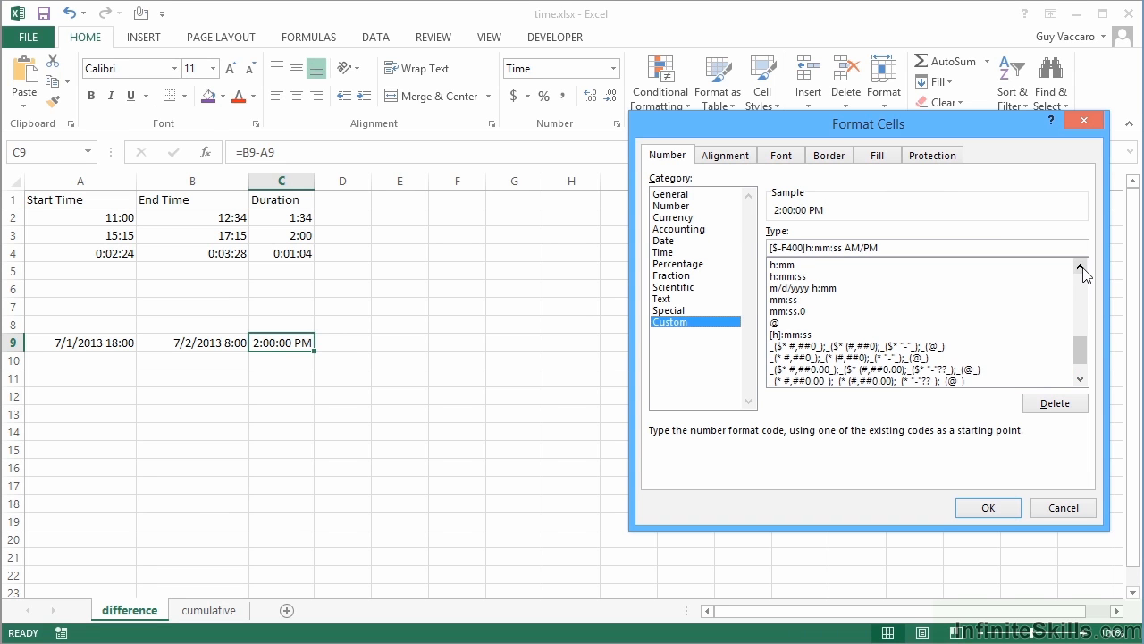
{"action": "left_click", "coordinate": [1081, 267]}
{"action": "left_click", "coordinate": [785, 300]}
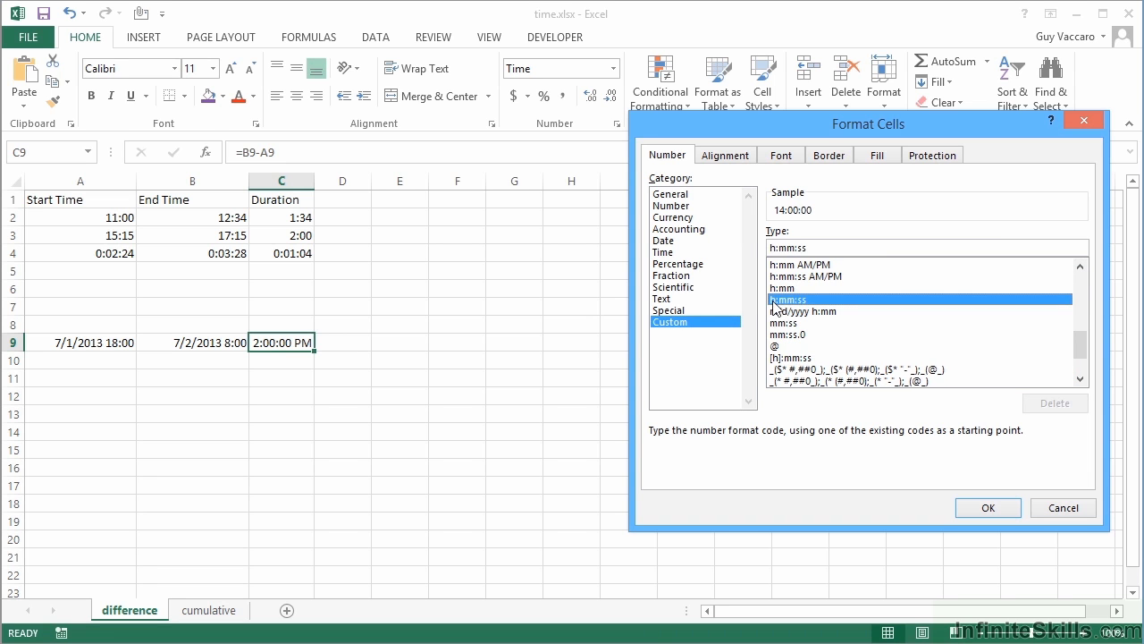
{"action": "left_click", "coordinate": [1000, 507]}
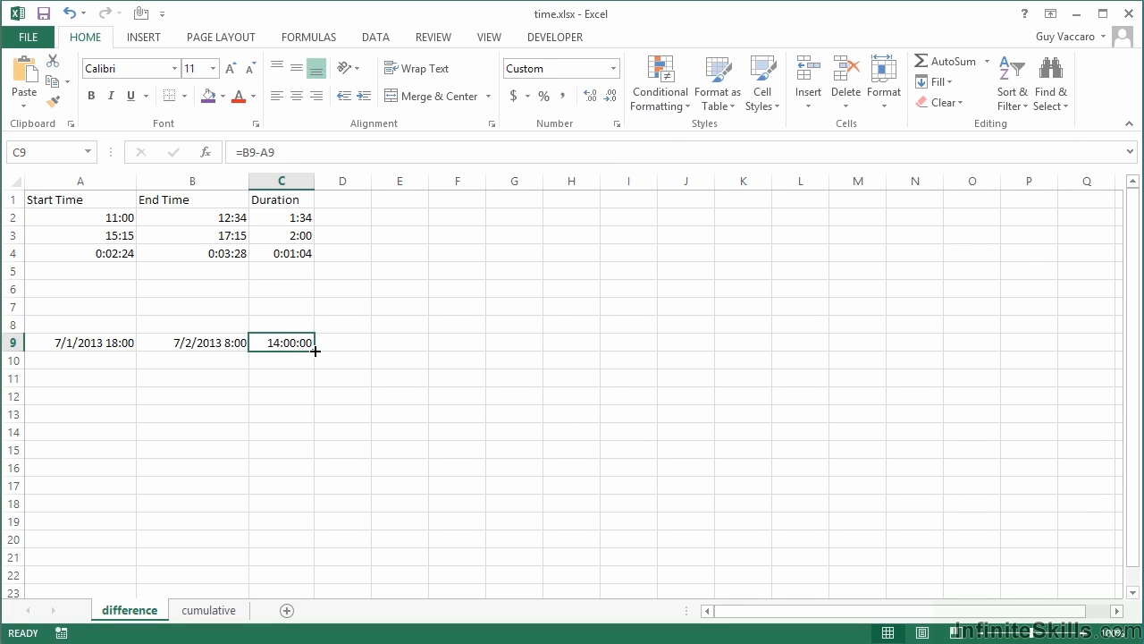
Edit B9's end time to 7/2/2013 8:15 so the C9 duration updates to 14:15:00.
{"action": "left_click", "coordinate": [206, 344]}
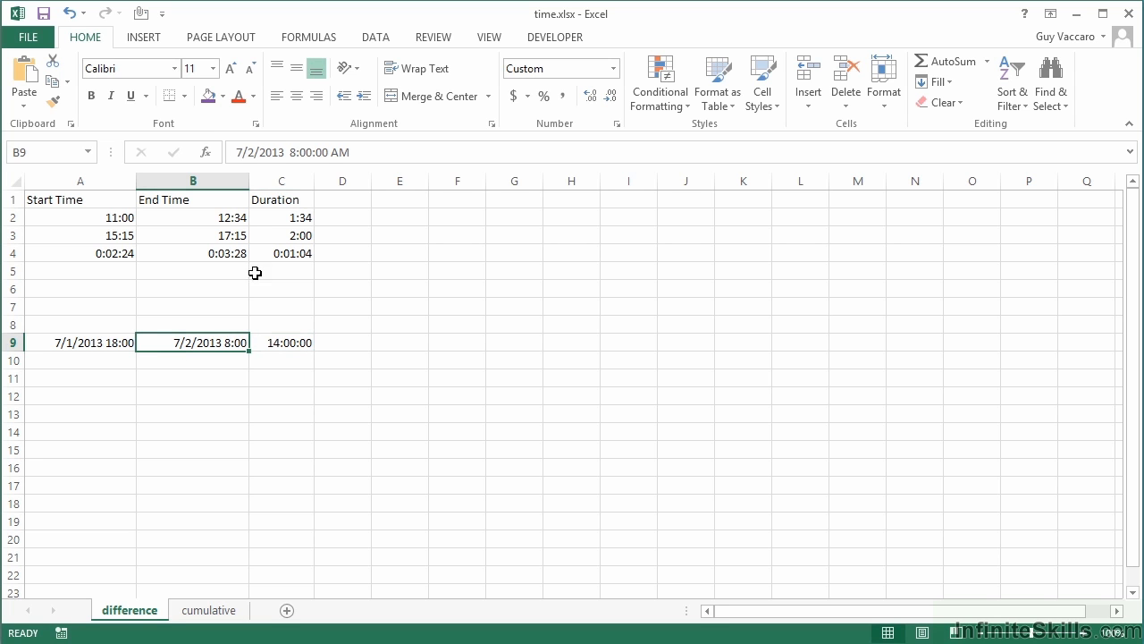
{"action": "left_click", "coordinate": [306, 151]}
{"action": "key", "text": "BackSpace"}
{"action": "key", "text": "Delete"}
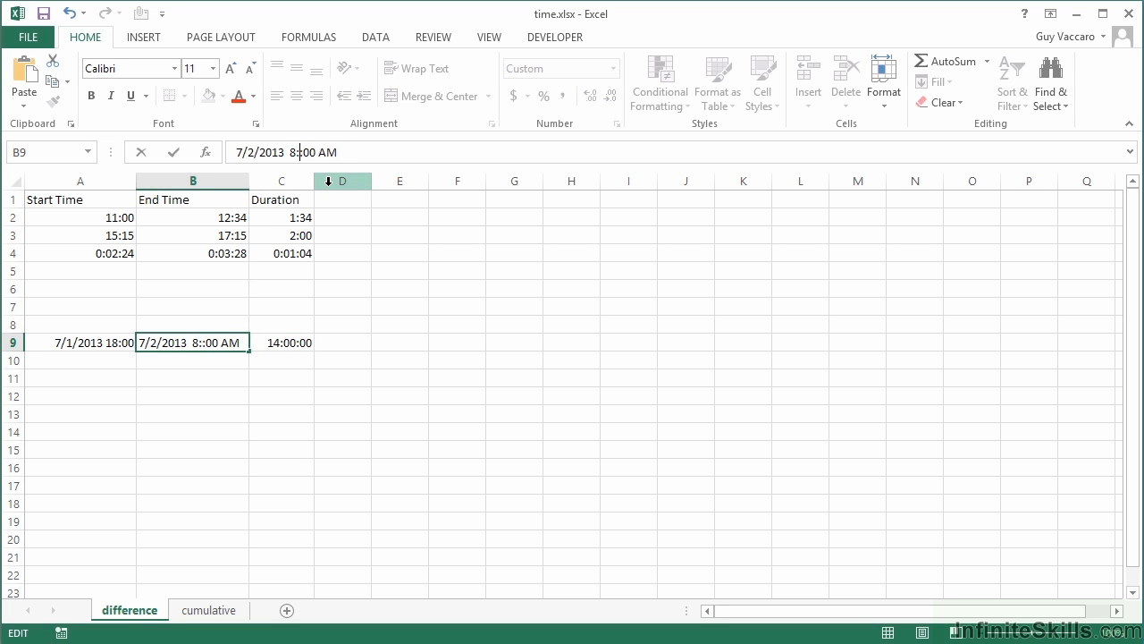
{"action": "type", "text": "15"}
{"action": "key", "text": "Return"}
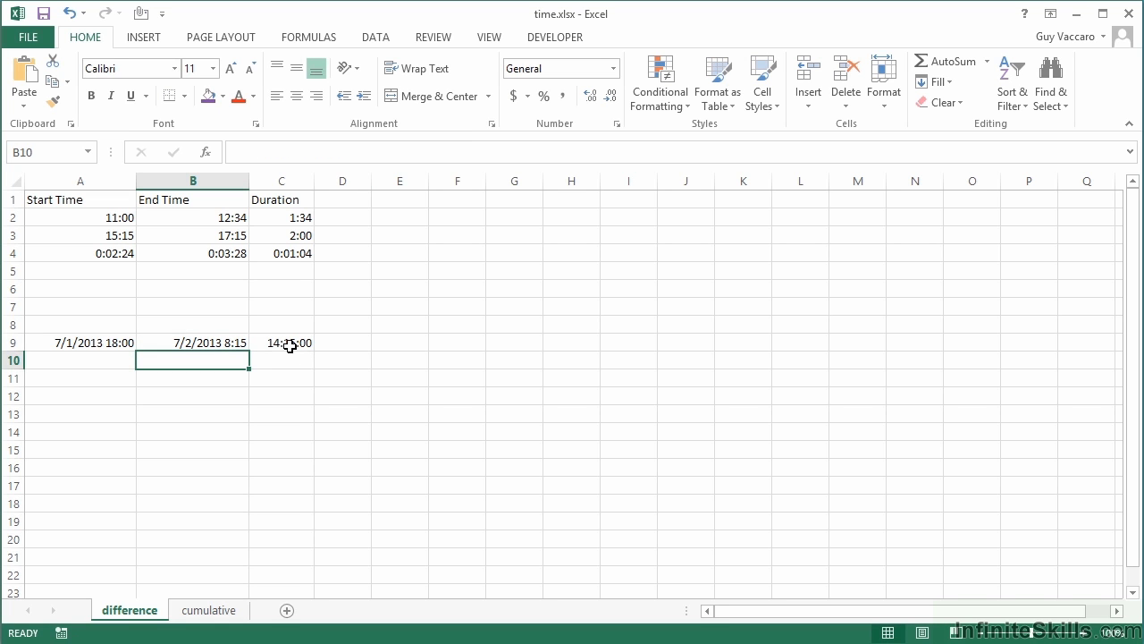
{"action": "left_click", "coordinate": [290, 346]}
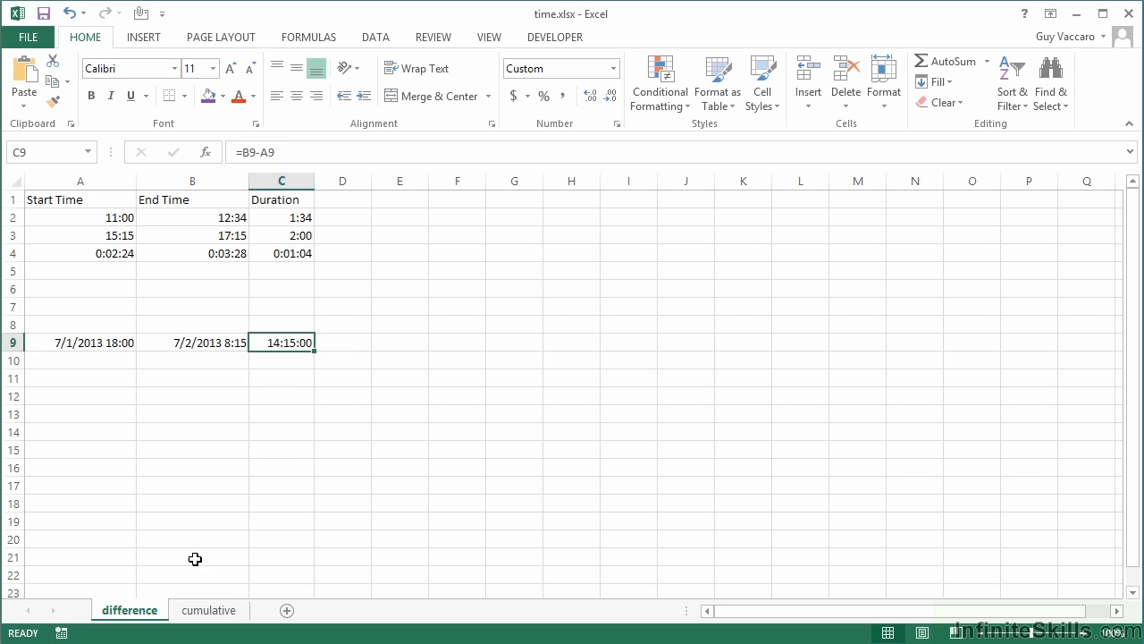
On the cumulative sheet, inspect the Total durations in C2:C10.
{"action": "left_click", "coordinate": [221, 612]}
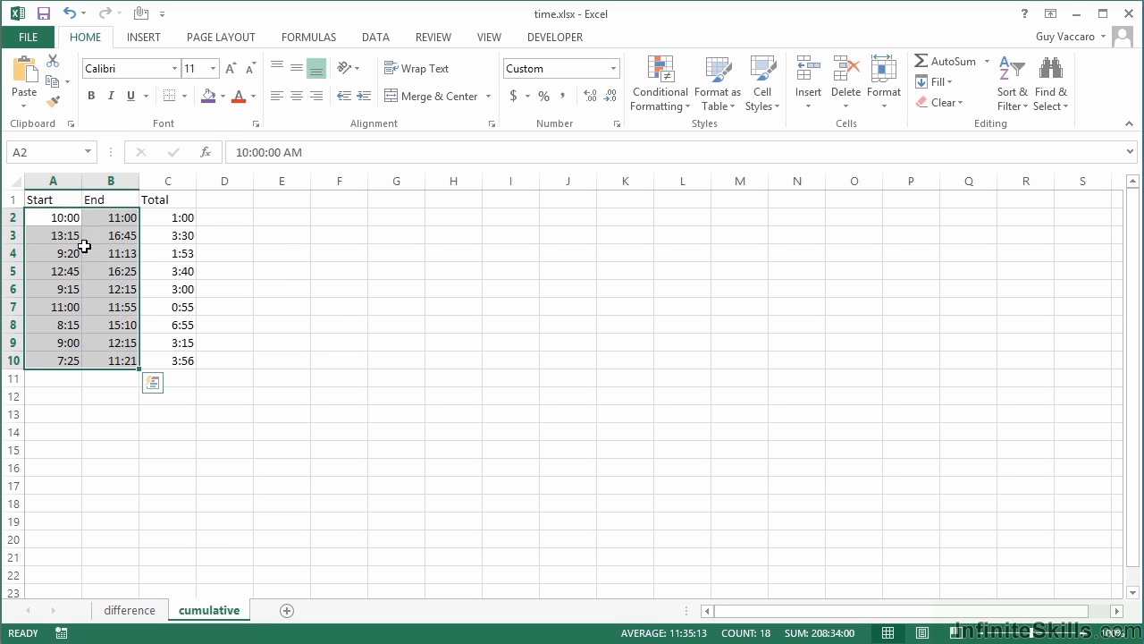
{"action": "left_click", "coordinate": [71, 219]}
{"action": "left_click", "coordinate": [91, 219]}
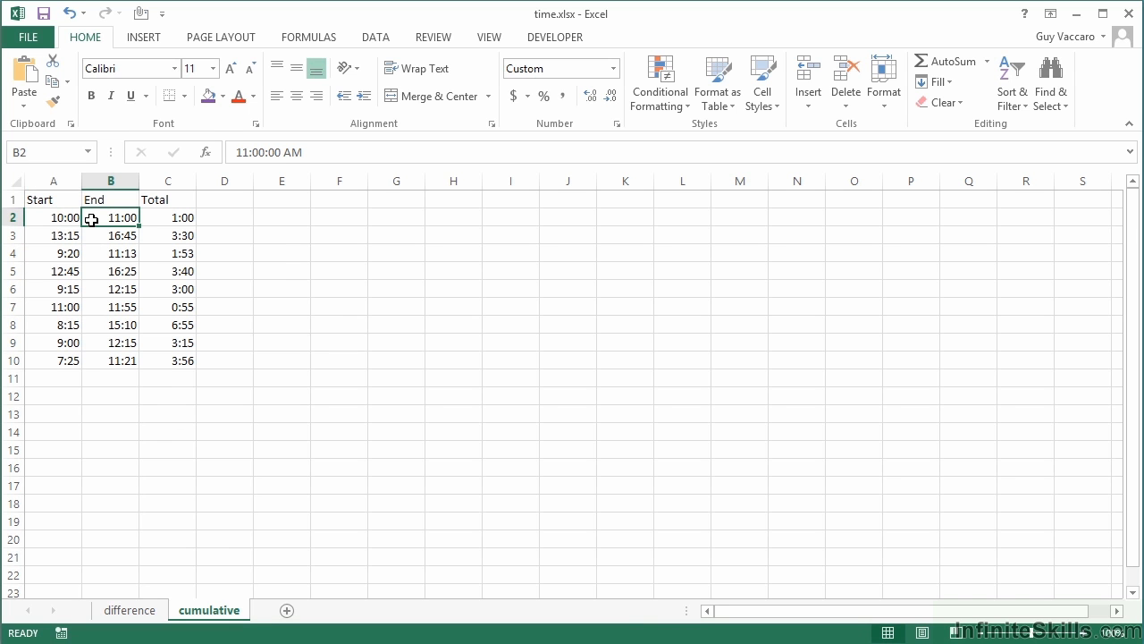
{"action": "left_click", "coordinate": [174, 215]}
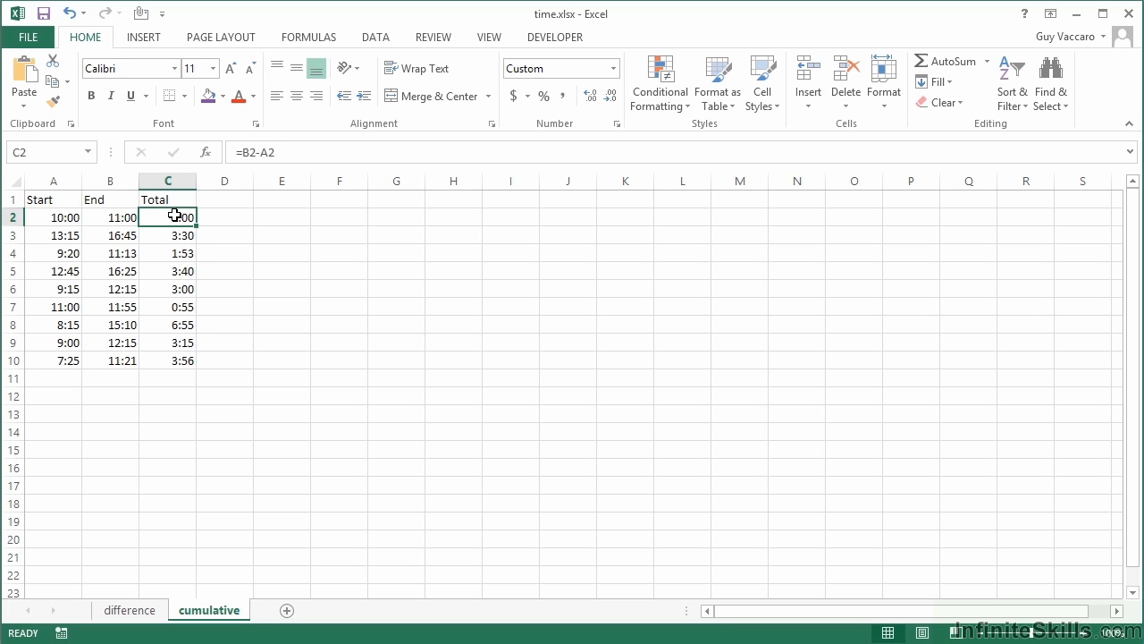
{"action": "left_click_drag", "start_coordinate": [174, 216], "coordinate": [181, 358]}
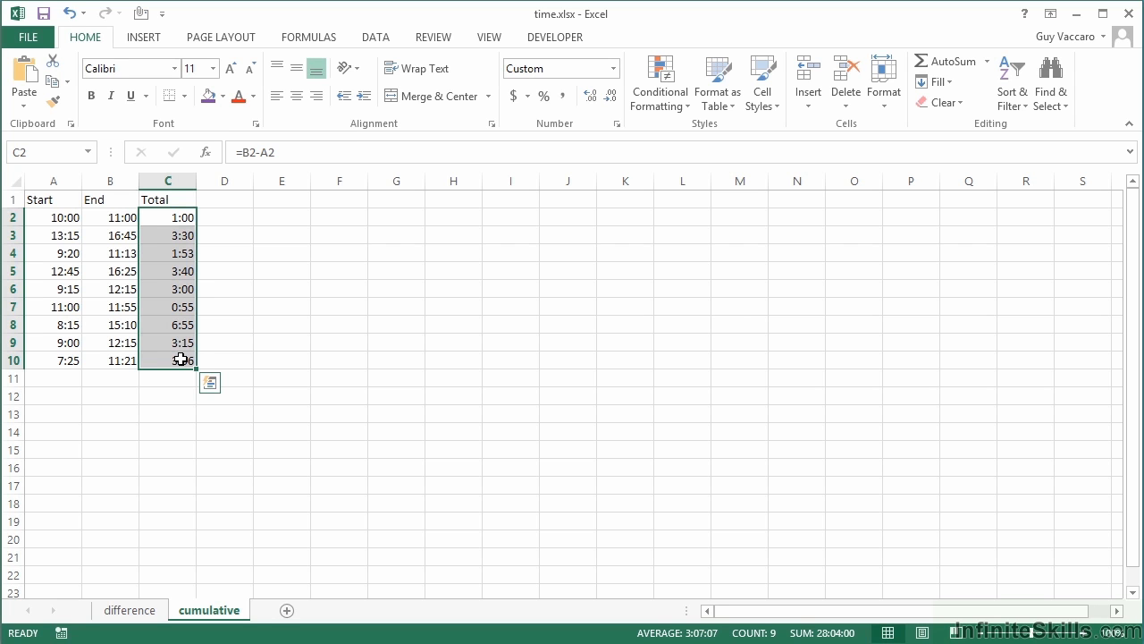
Enter =SUM(C2:C10) in C12 to total the durations, which shows 4:04.
{"action": "left_click", "coordinate": [191, 399]}
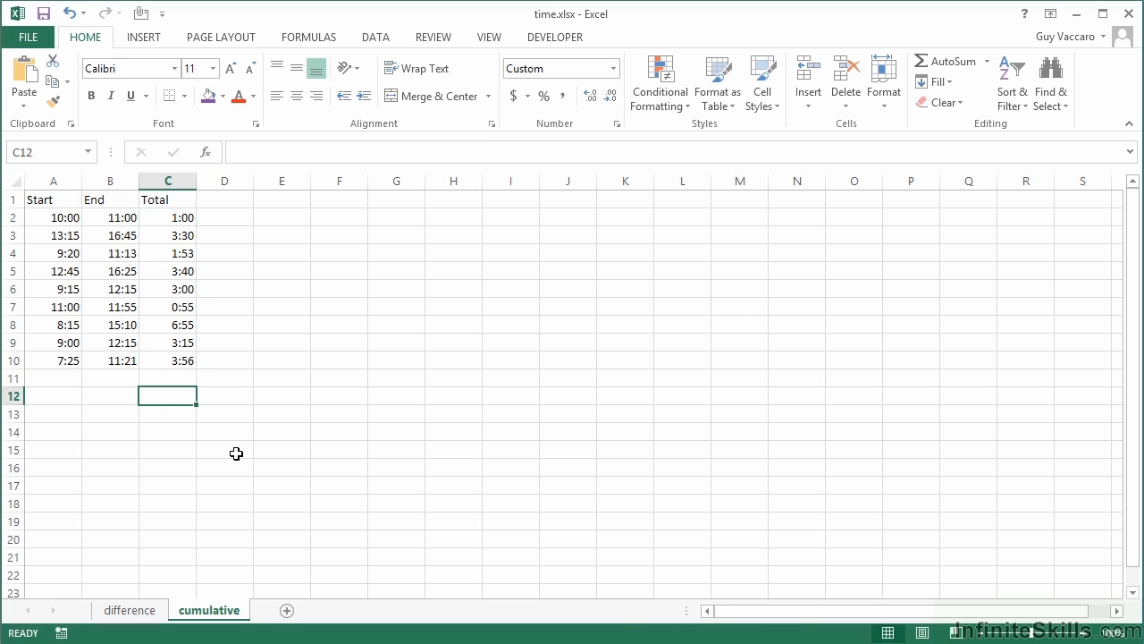
{"action": "type", "text": "=sum("}
{"action": "key", "text": "Up"}
{"action": "key", "text": "Up"}
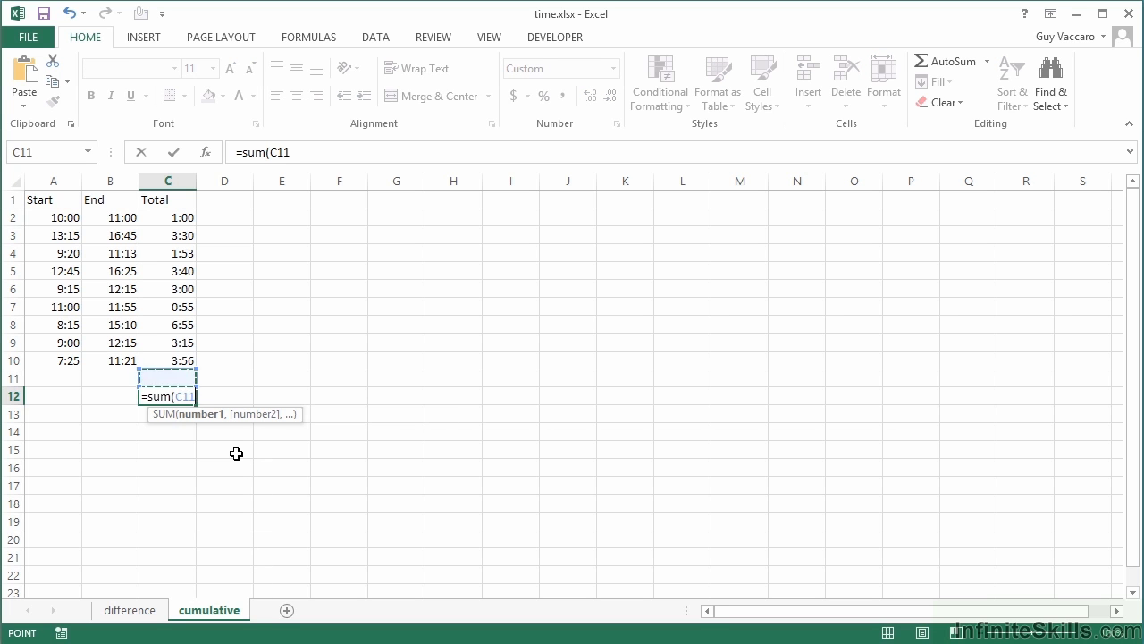
{"action": "key", "text": "shift+Up"}
{"action": "key", "text": "shift+Up"}
{"action": "key", "text": "shift+Up"}
{"action": "key", "text": "shift+Up"}
{"action": "key", "text": "shift+Up"}
{"action": "key", "text": "shift+Up"}
{"action": "key", "text": "shift+Up"}
{"action": "key", "text": "shift+Up"}
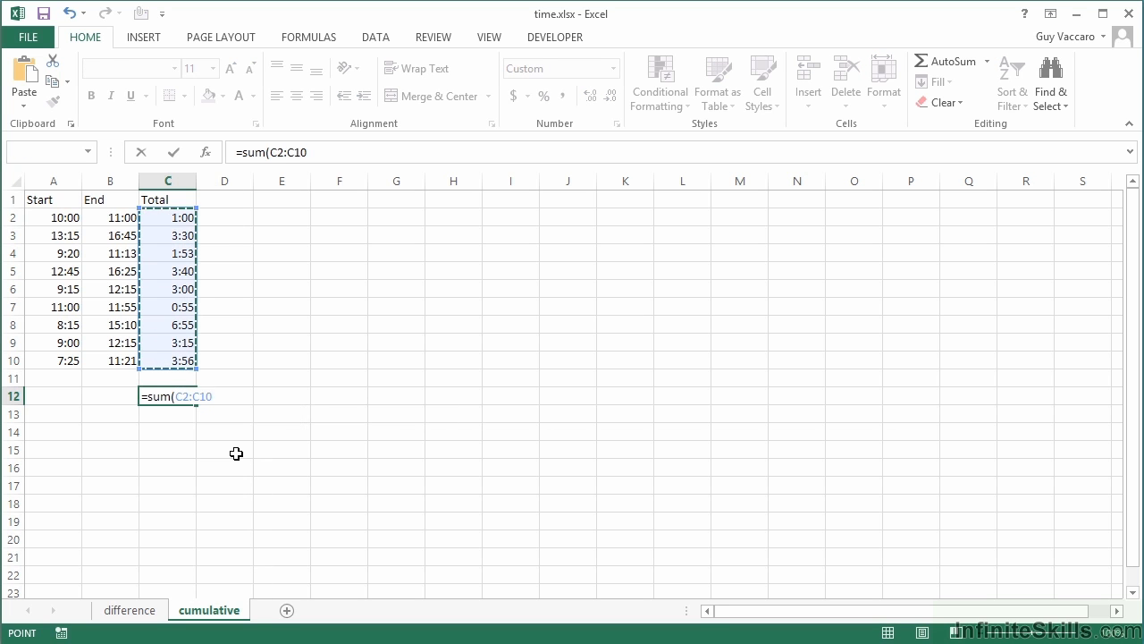
{"action": "key", "text": "Return"}
{"action": "key", "text": "Up"}
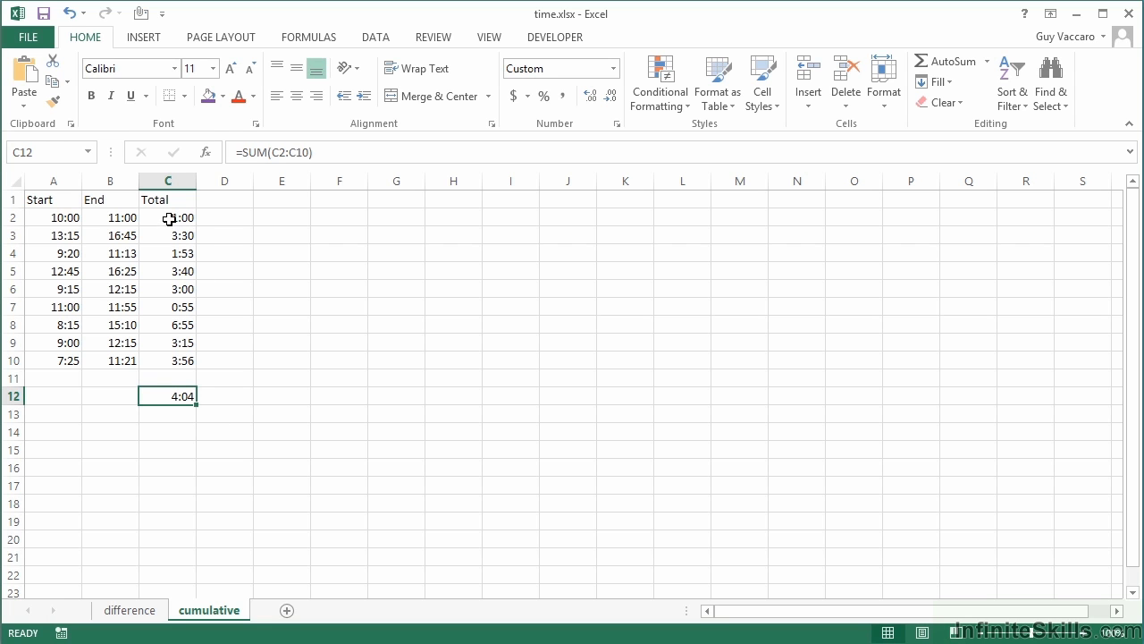
{"action": "left_click_drag", "start_coordinate": [169, 217], "coordinate": [171, 355]}
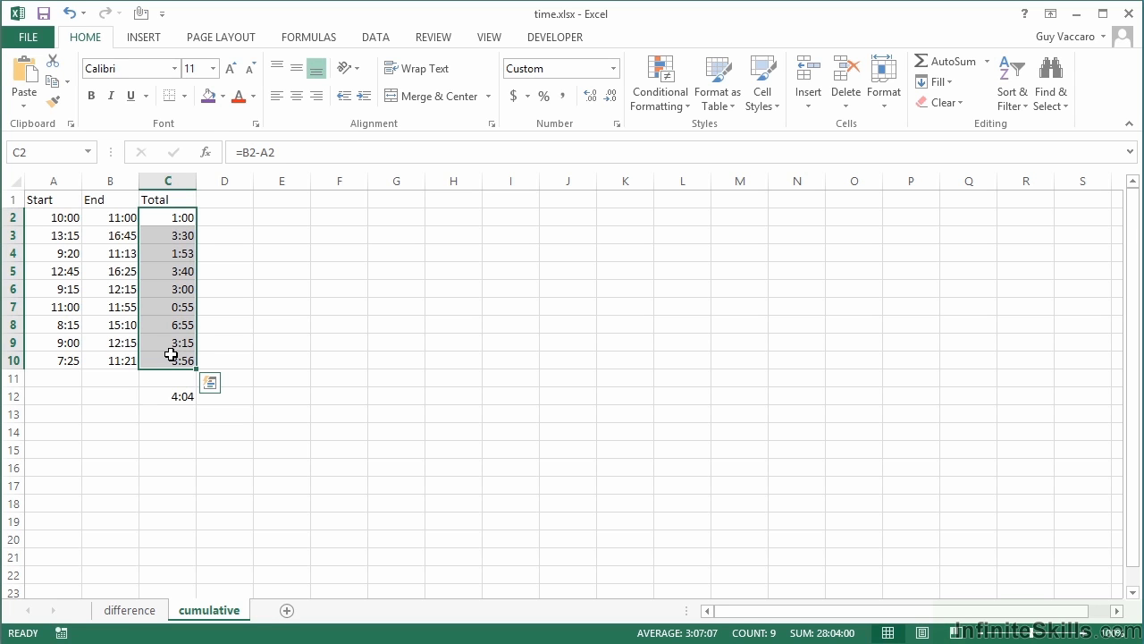
{"action": "left_click", "coordinate": [182, 400]}
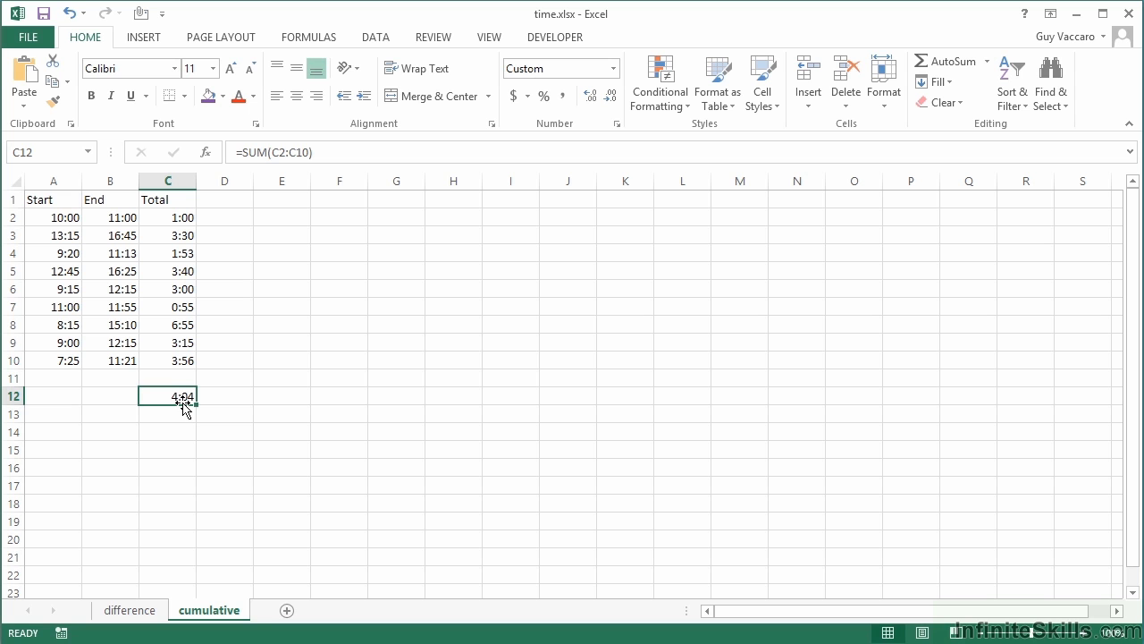
Apply the custom [h]:mm:ss format to C12 so the total reads 28:04:00.
{"action": "left_click", "coordinate": [616, 124]}
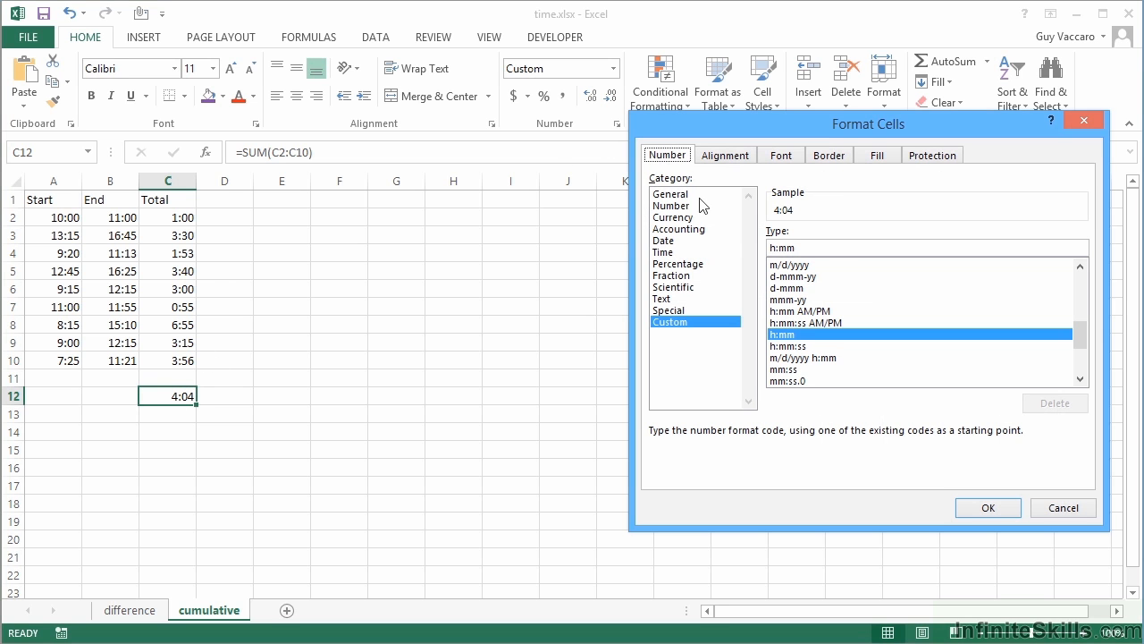
{"action": "left_click", "coordinate": [1080, 379]}
{"action": "left_click", "coordinate": [1080, 379]}
{"action": "left_click", "coordinate": [1080, 379]}
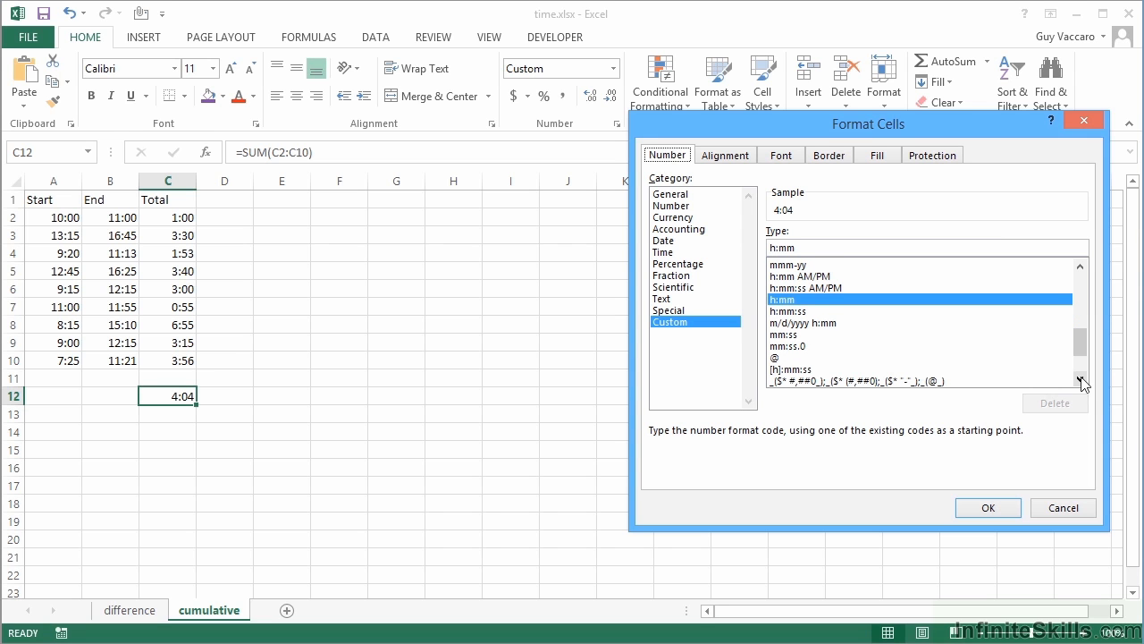
{"action": "left_click", "coordinate": [785, 369]}
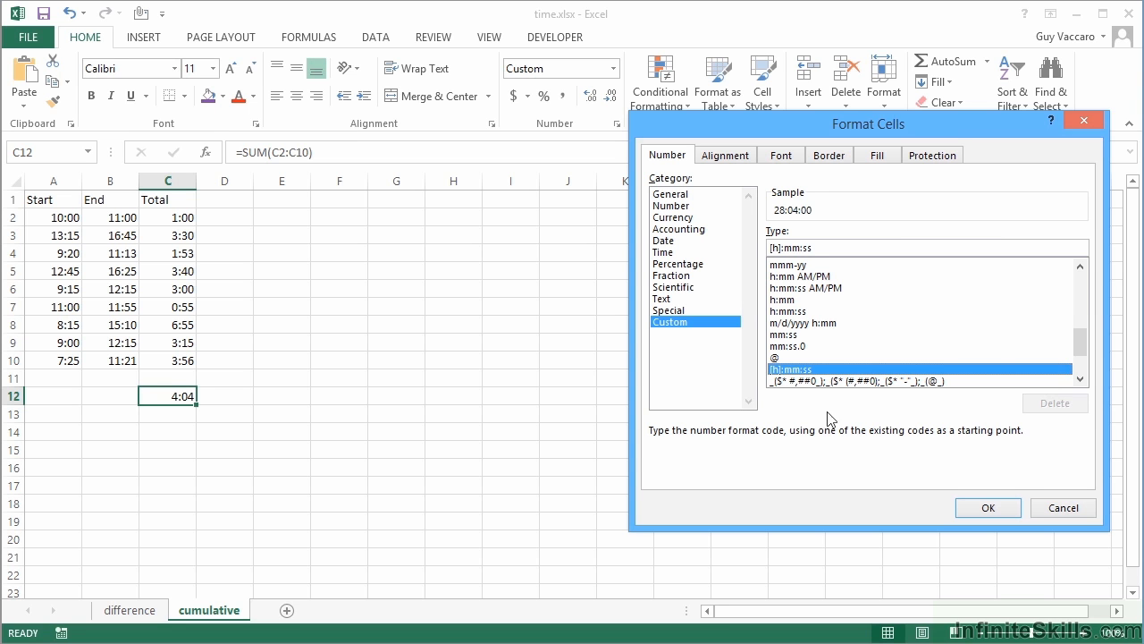
{"action": "left_click", "coordinate": [988, 509]}
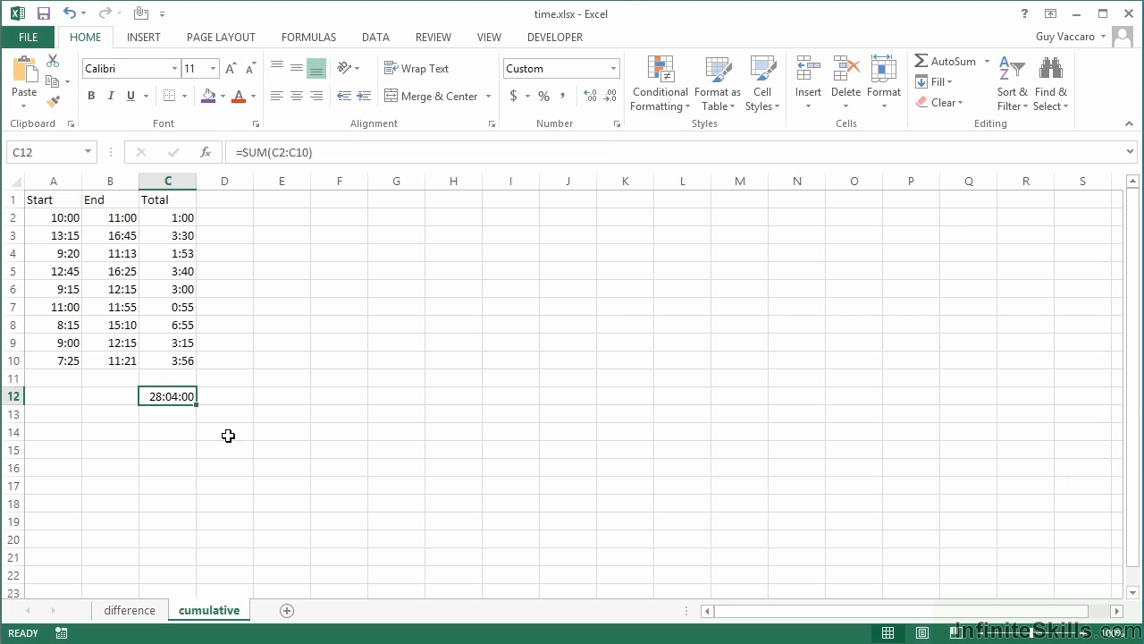